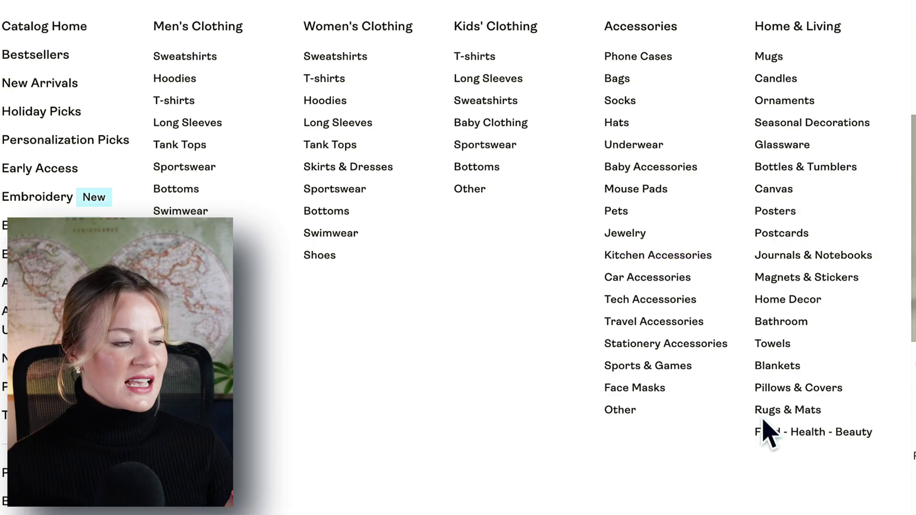
# Open Printify's Food - Health - Beauty category and scroll through its supplement and coffee products.
pyautogui.click(776, 434)
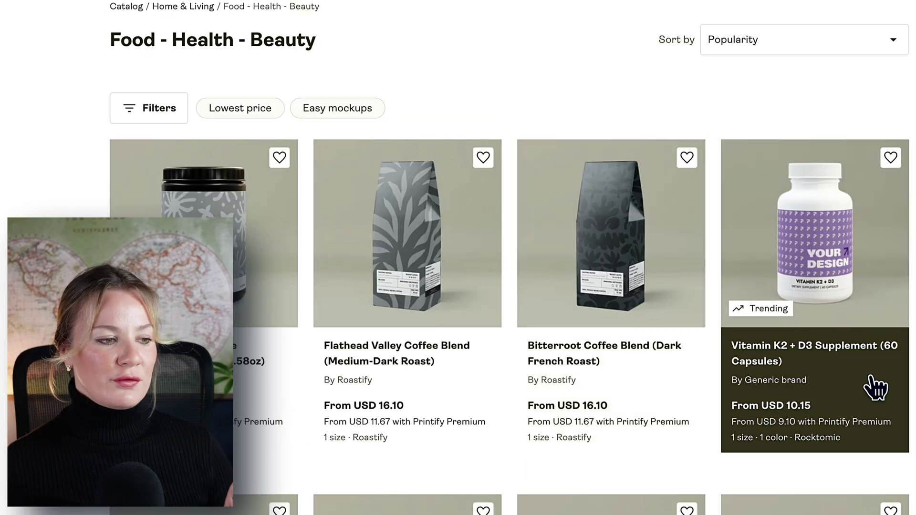
pyautogui.scroll(-2, 811, 286)
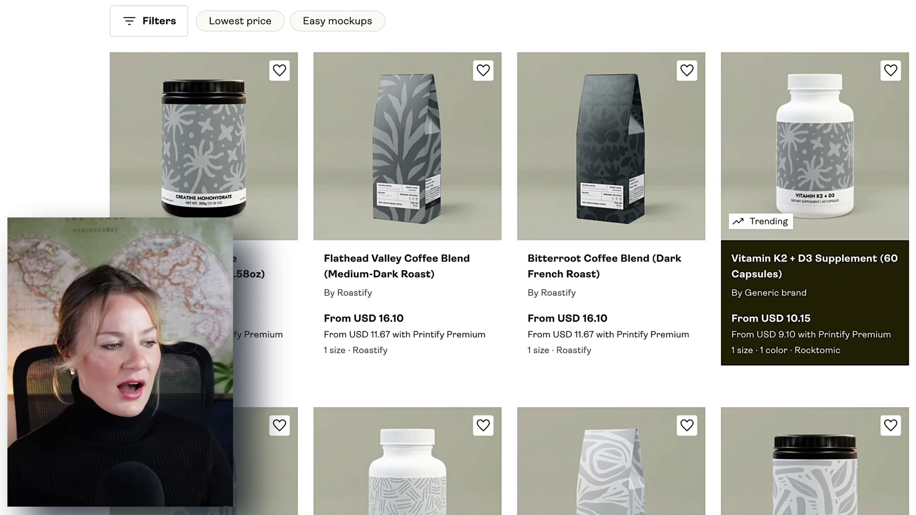
pyautogui.scroll(-3, 509, 258)
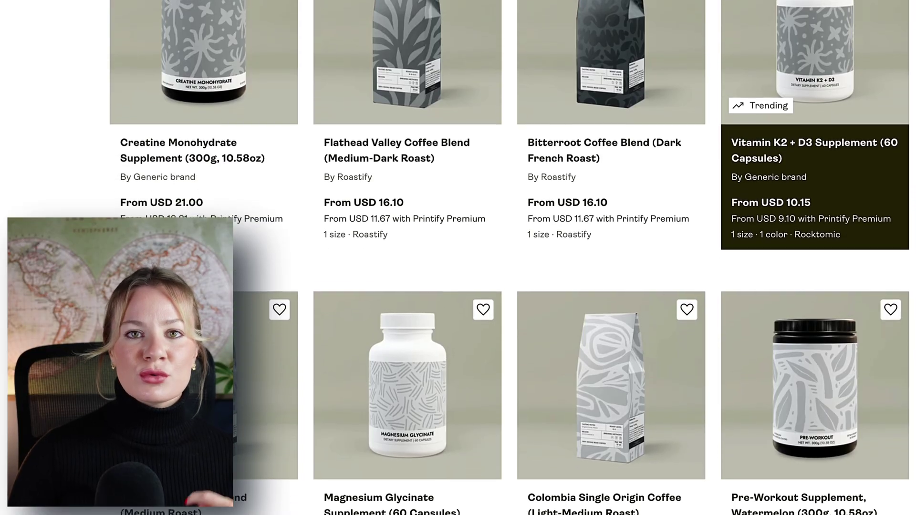
pyautogui.scroll(-2, 509, 257)
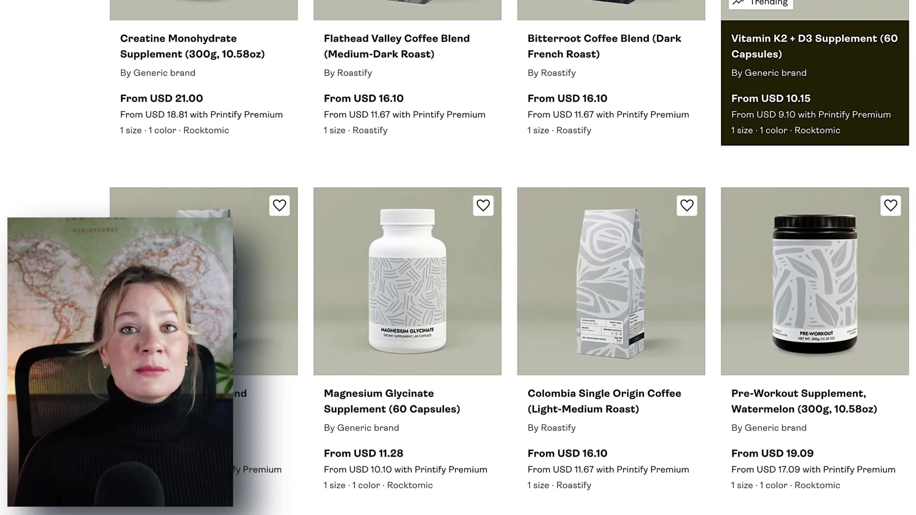
pyautogui.scroll(-1, 509, 258)
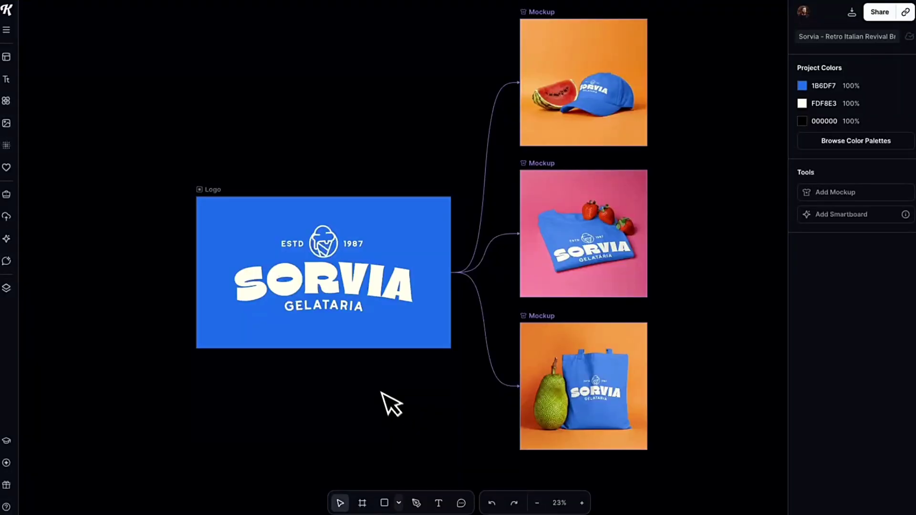
# Add a Tutti Frutti cherries mockup of the Sorvia logo and reposition the logo on the blue card.
pyautogui.click(210, 192)
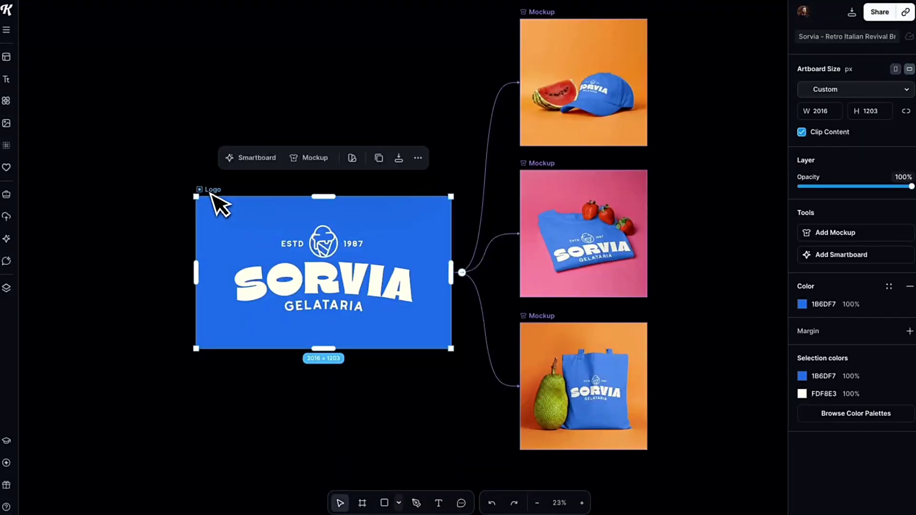
pyautogui.click(305, 159)
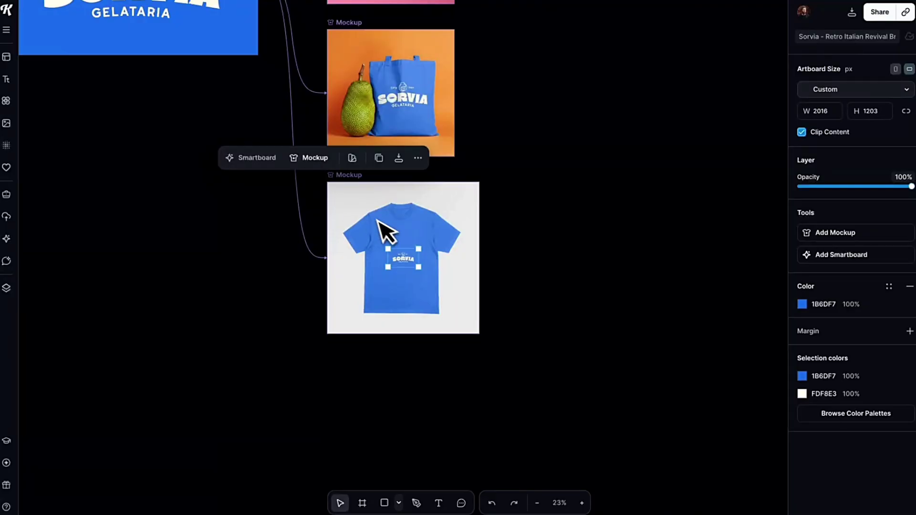
pyautogui.scroll(-6, 810, 205)
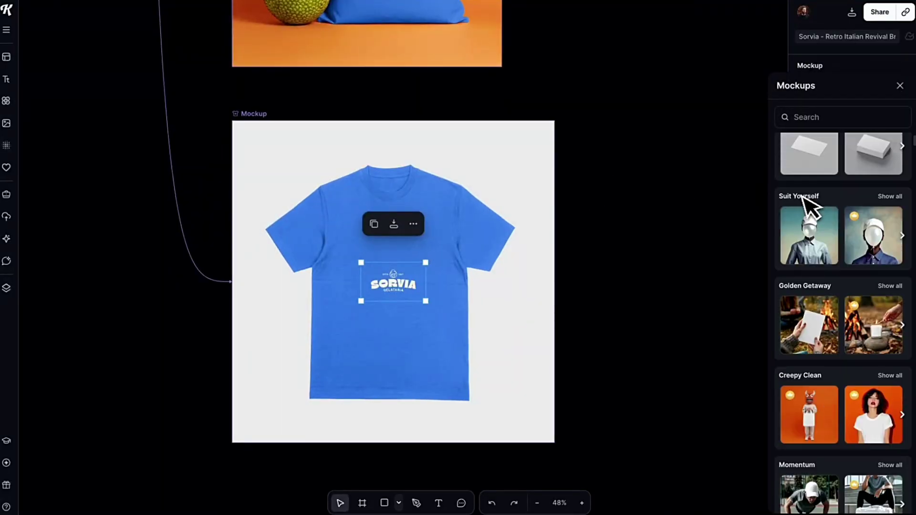
pyautogui.click(874, 377)
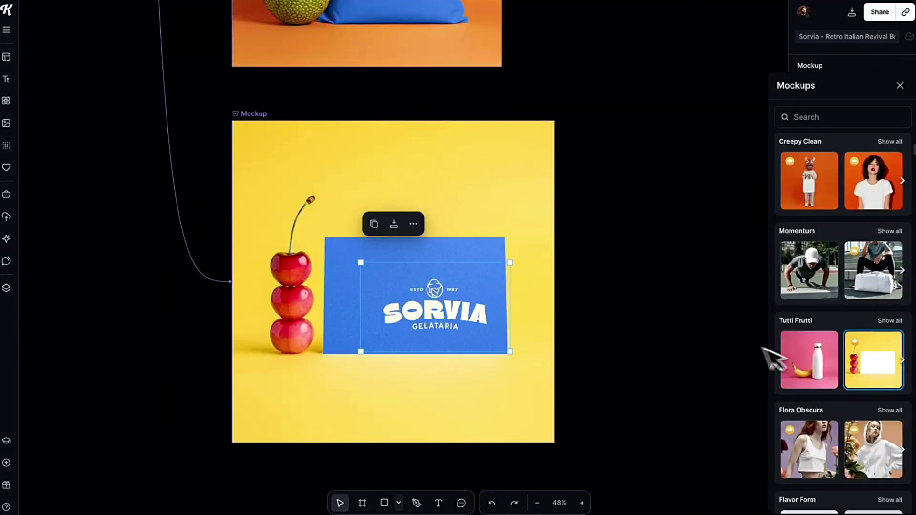
pyautogui.moveTo(467, 322); pyautogui.dragTo(521, 358)
pyautogui.click(626, 338)
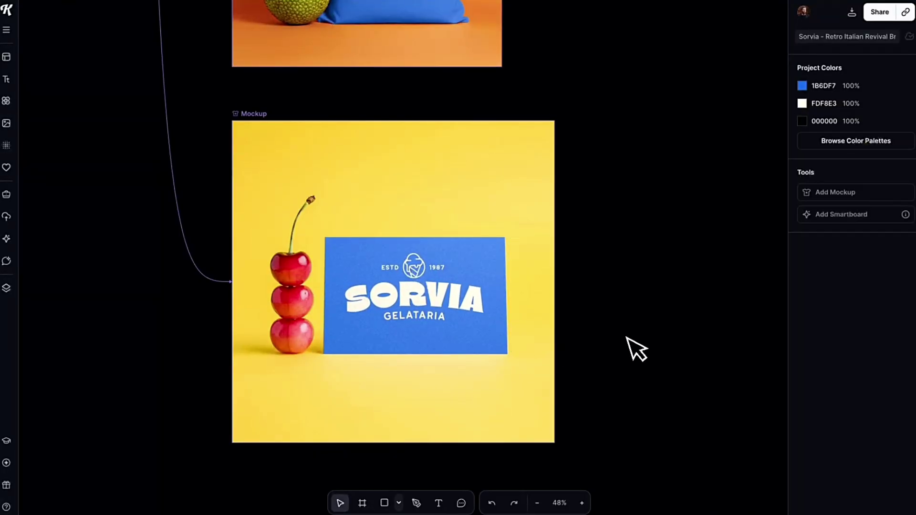
pyautogui.scroll(-5, 627, 338)
pyautogui.click(508, 321)
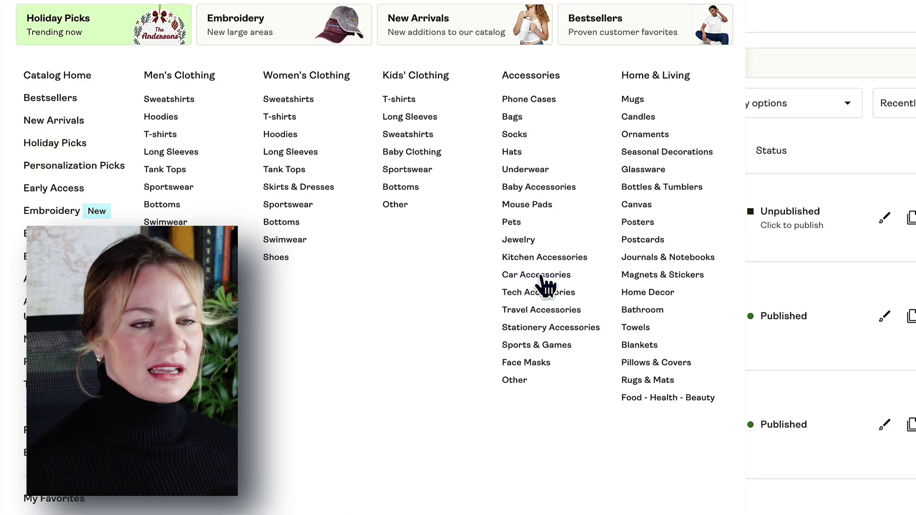
# Go to Car Accessories in Printify's catalog and open the Car Magnets product page.
pyautogui.click(688, 275)
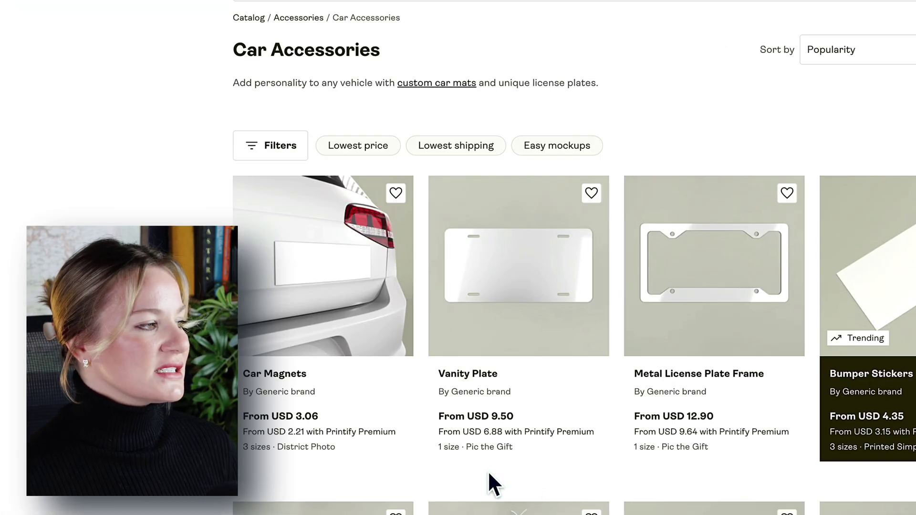
pyautogui.click(300, 402)
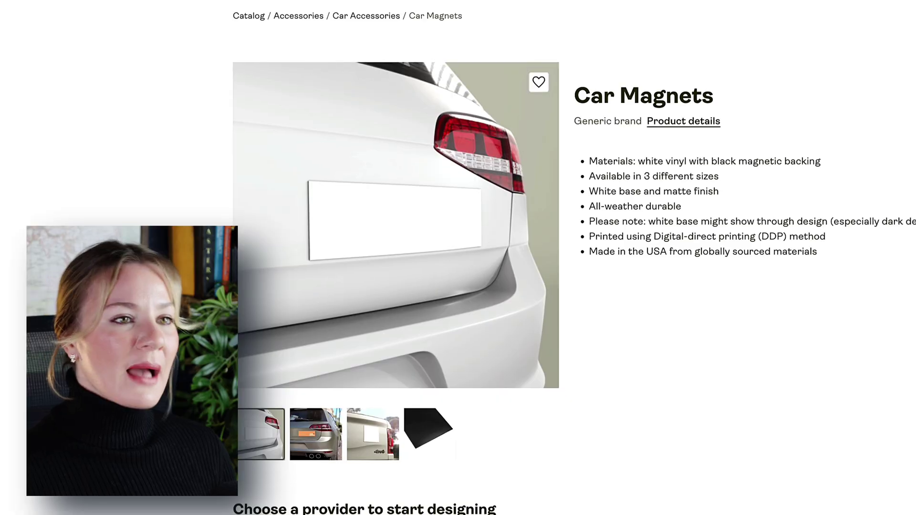
pyautogui.scroll(-5, 573, 257)
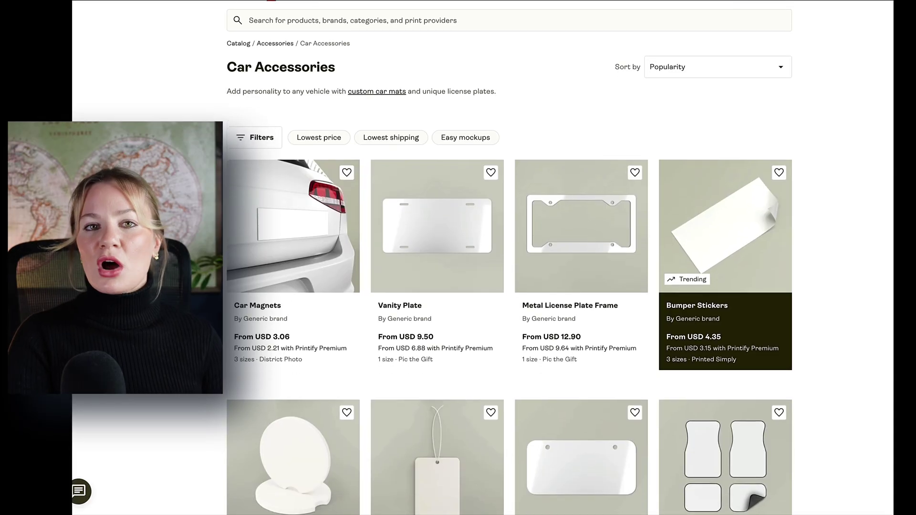
pyautogui.scroll(-1, 508, 286)
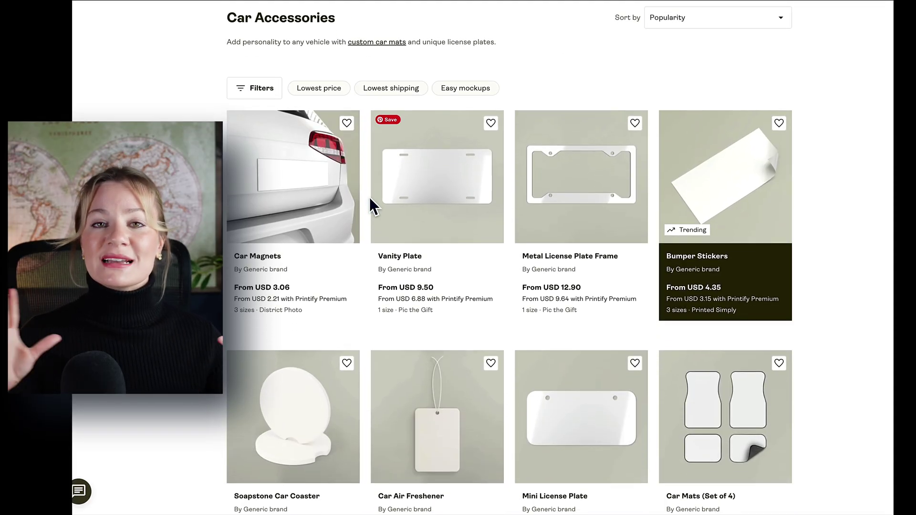
pyautogui.click(333, 221)
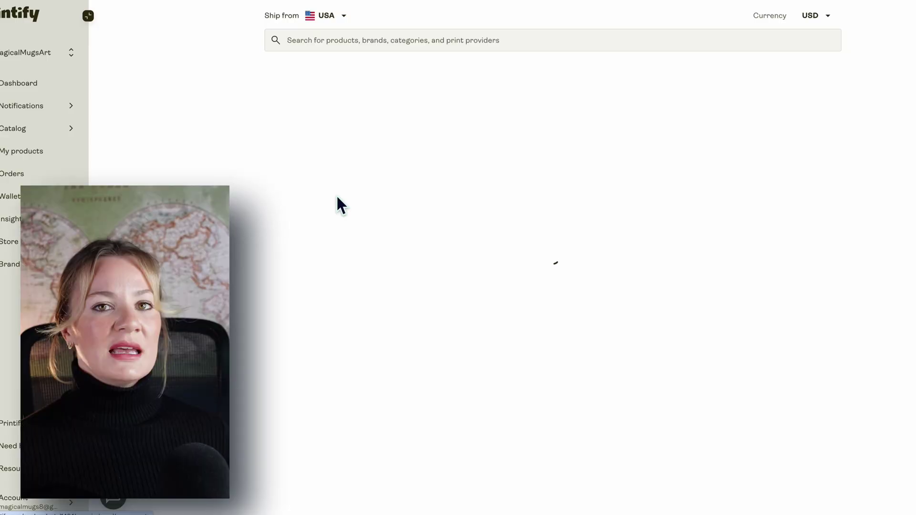
# Scroll to the District Photo provider card and highlight its sizes, 5″ × 5″ to 7.5″ × 4.5″.
pyautogui.scroll(-1, 553, 257)
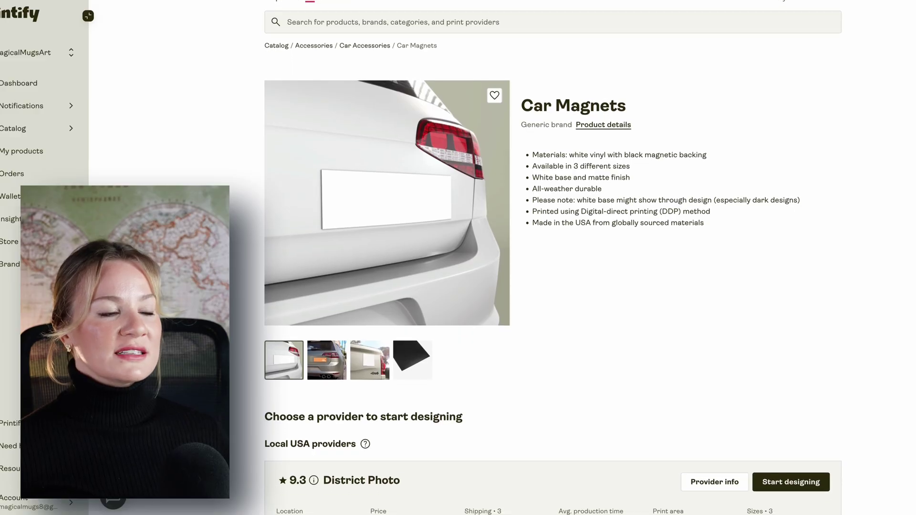
pyautogui.scroll(-5, 553, 257)
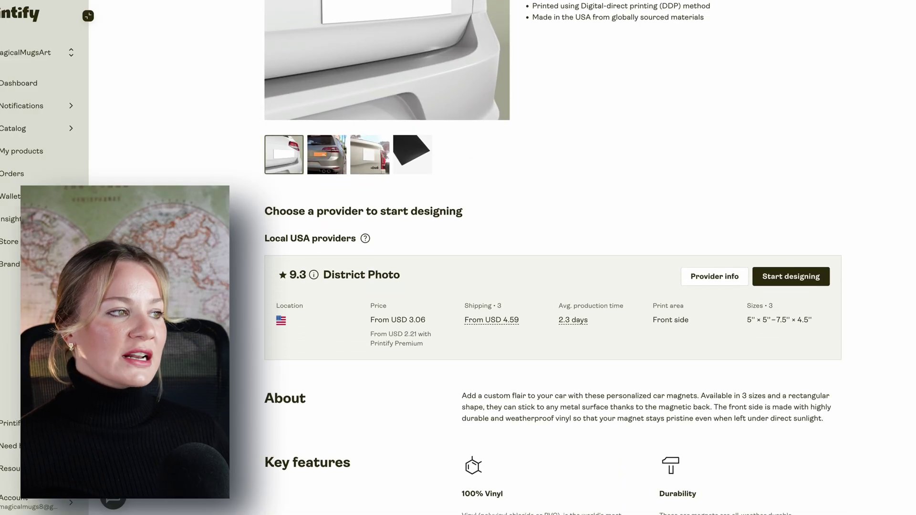
pyautogui.scroll(-4, 553, 257)
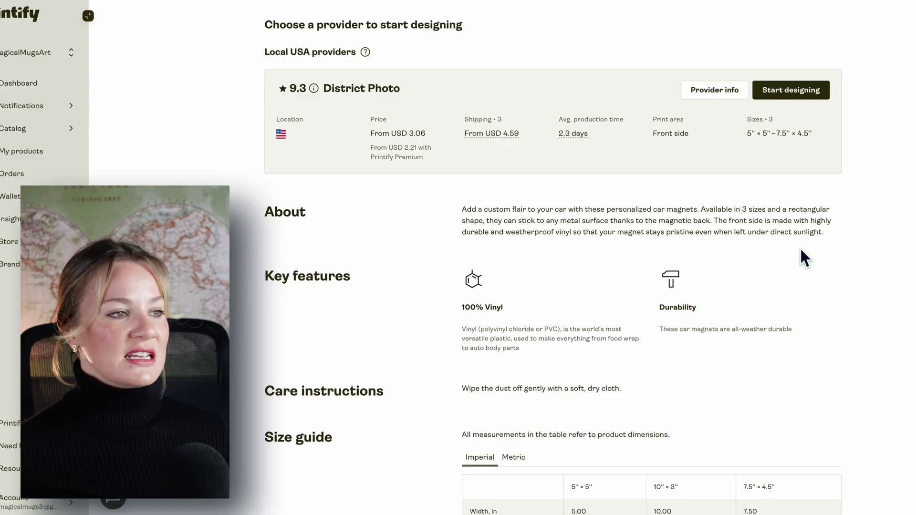
pyautogui.scroll(-1, 800, 250)
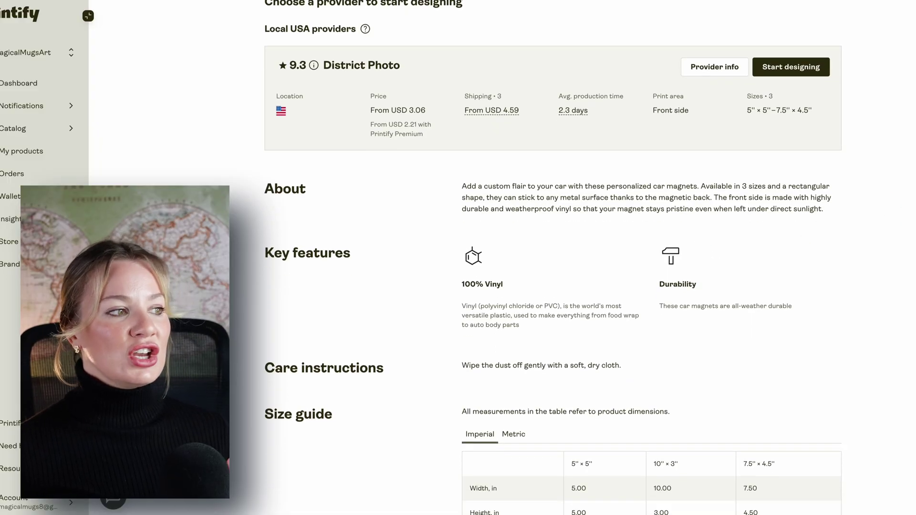
pyautogui.moveTo(745, 95); pyautogui.dragTo(811, 122)
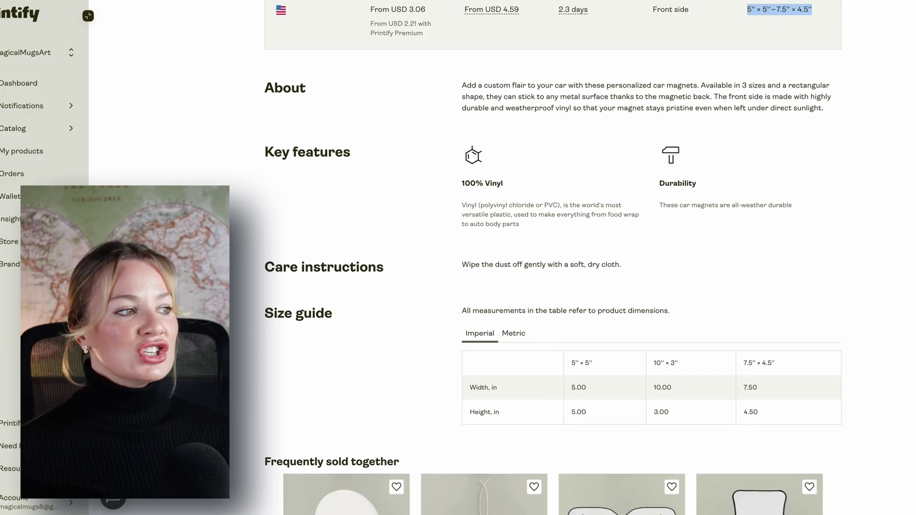
pyautogui.scroll(-1, 553, 257)
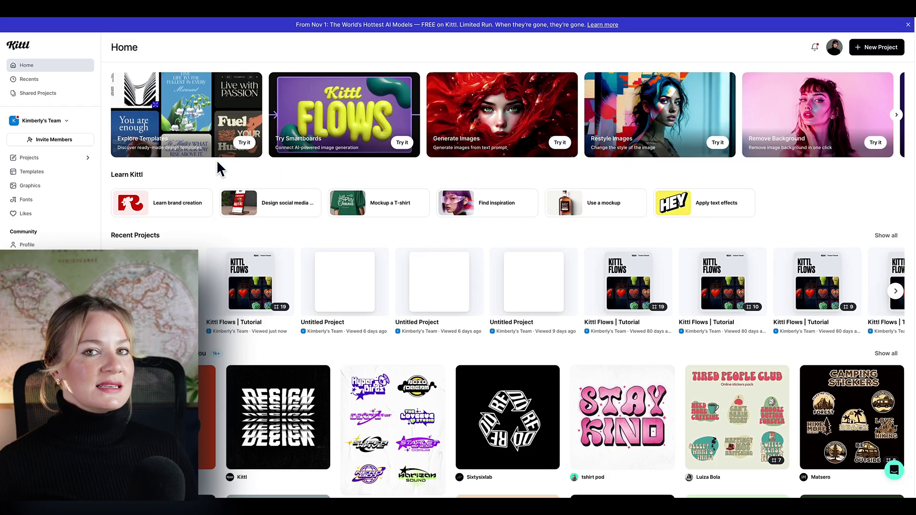
# Browse Kittl's Templates gallery, scrolling through the ready-made designs.
pyautogui.click(245, 143)
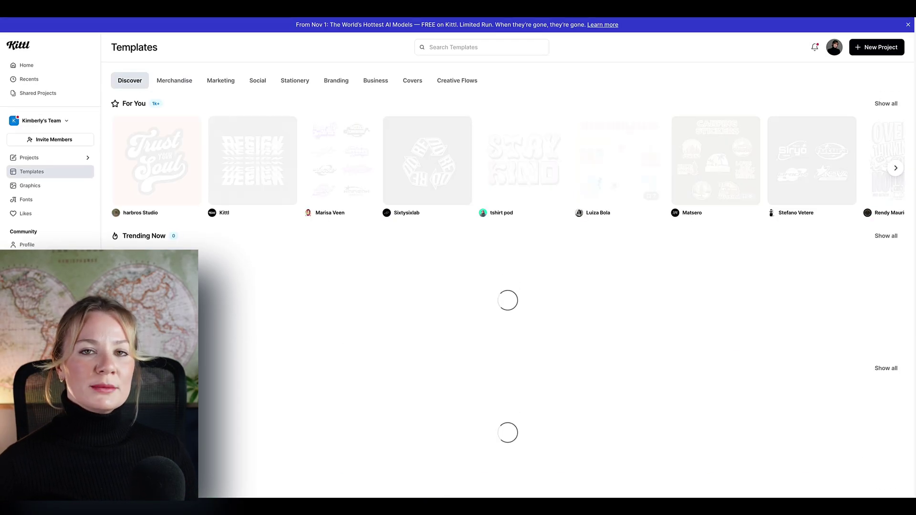
pyautogui.scroll(-1, 913, 55)
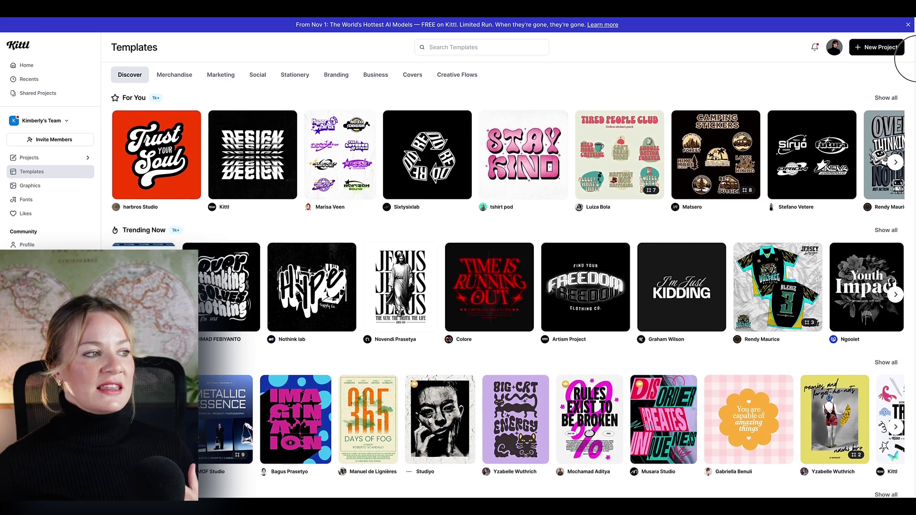
pyautogui.scroll(-3, 913, 62)
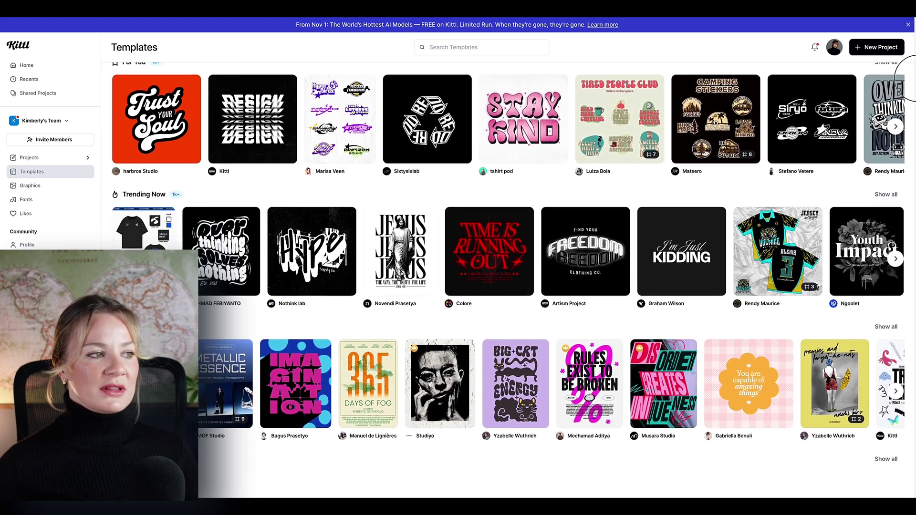
pyautogui.scroll(-2, 909, 93)
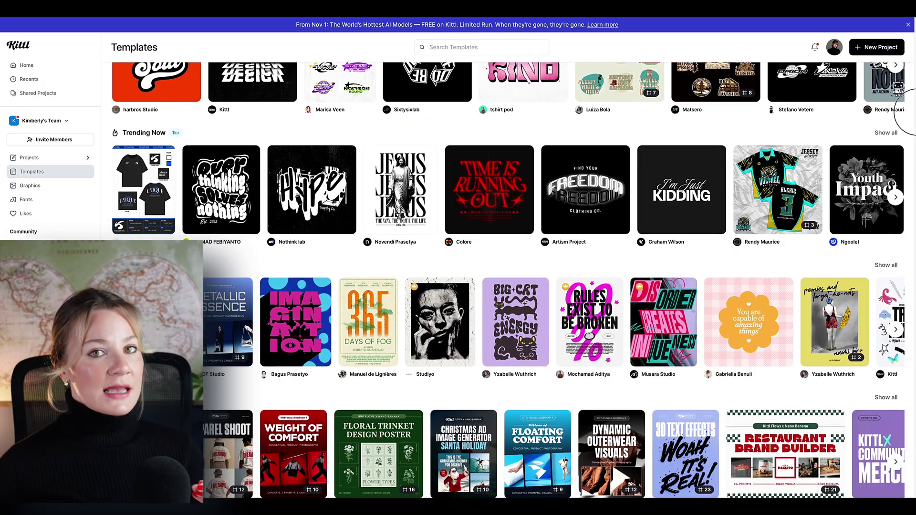
pyautogui.scroll(-2, 909, 117)
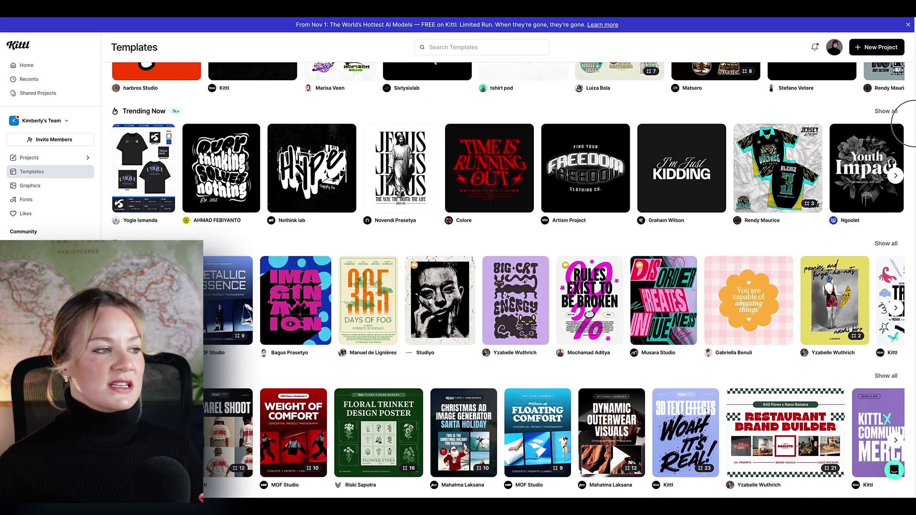
pyautogui.scroll(-3, 909, 132)
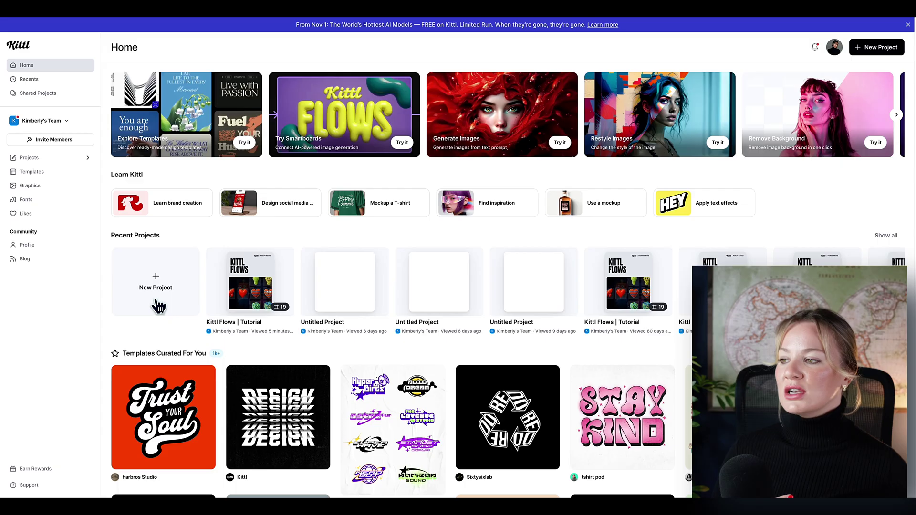
# Create a new project with a 5 × 5 inch artboard at 120 DPI.
pyautogui.click(171, 304)
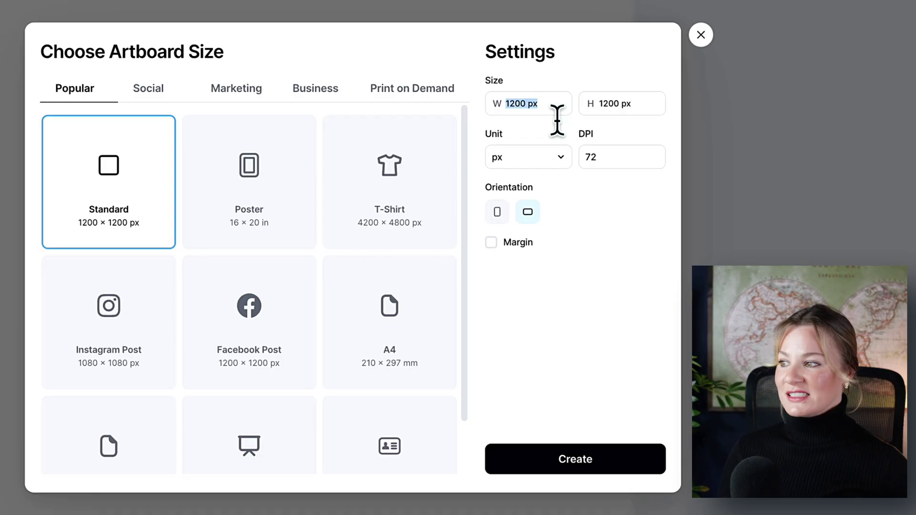
pyautogui.click(549, 165)
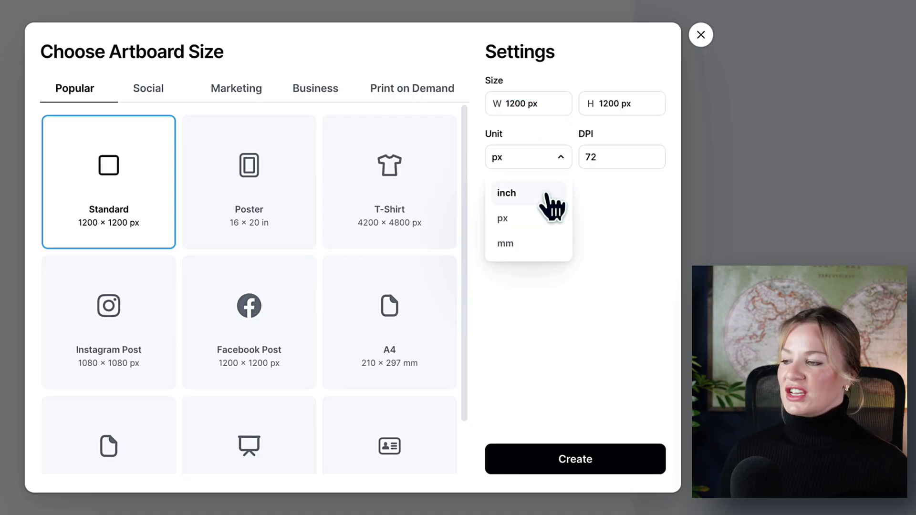
pyautogui.click(545, 194)
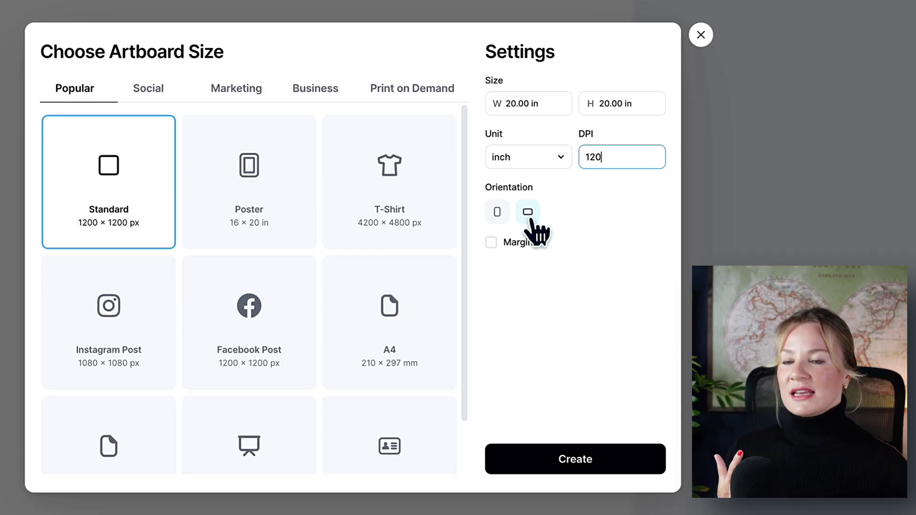
pyautogui.click(526, 106)
pyautogui.write('5')
pyautogui.write('5')
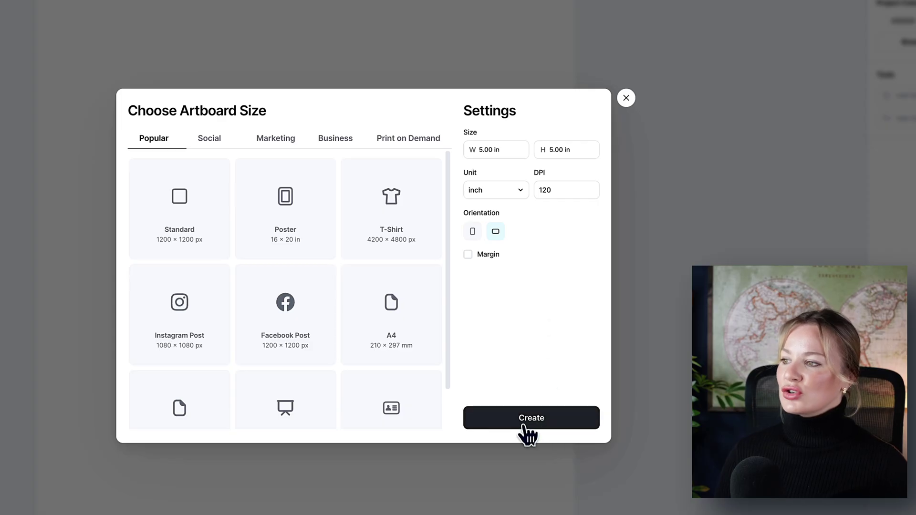
pyautogui.click(524, 427)
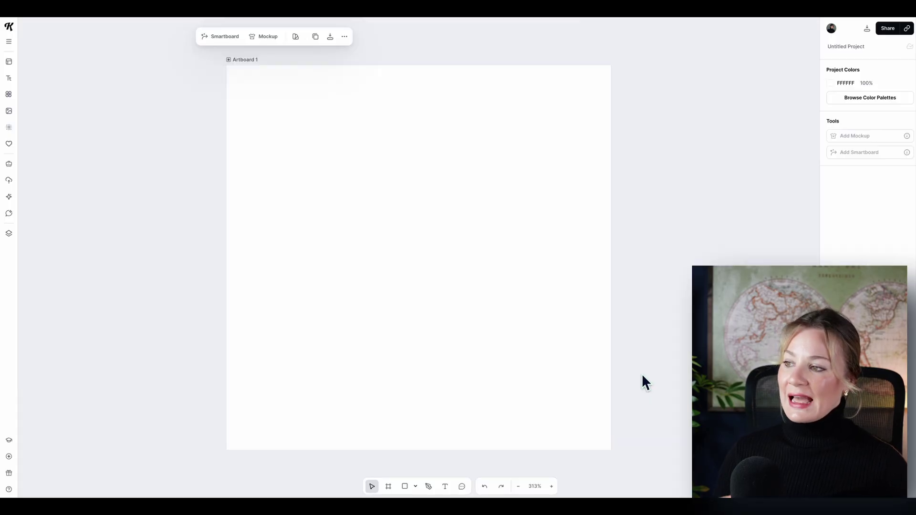
pyautogui.click(642, 377)
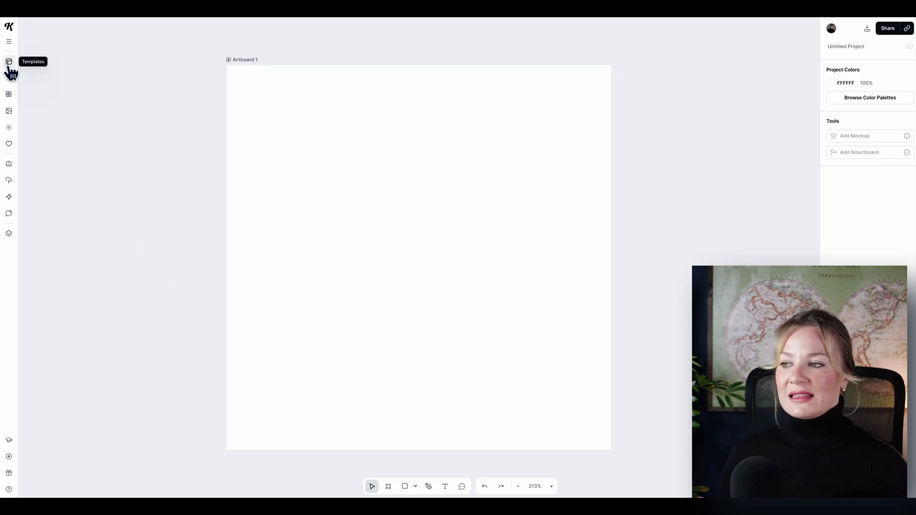
# Scroll through the Templates panel, then switch to the Text presets panel.
pyautogui.click(9, 65)
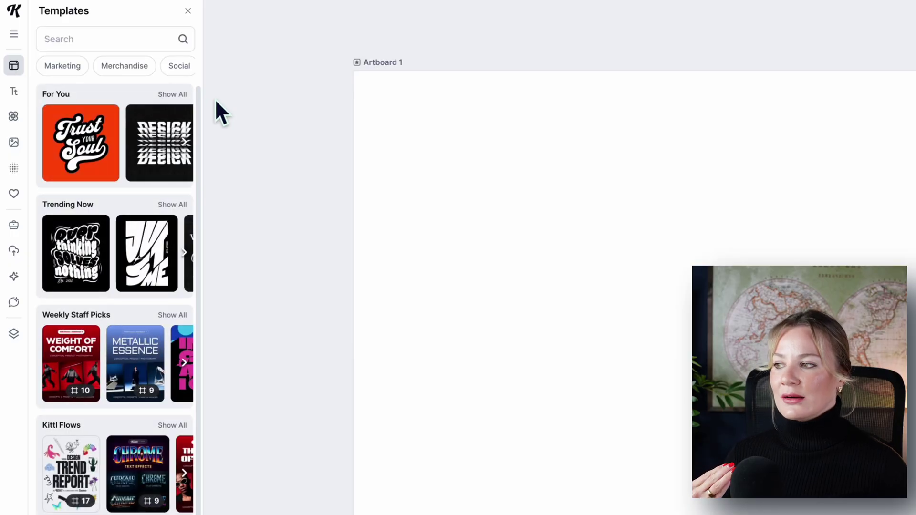
pyautogui.moveTo(197, 111); pyautogui.dragTo(194, 236)
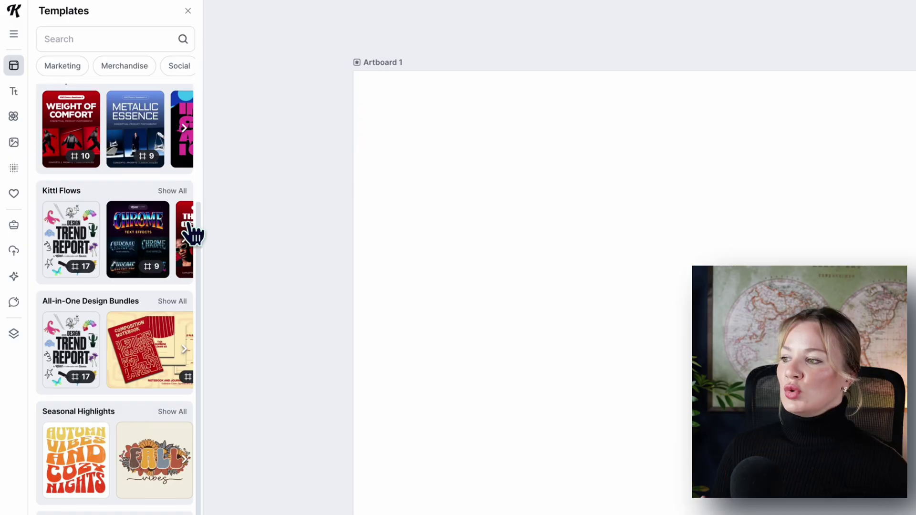
pyautogui.click(14, 92)
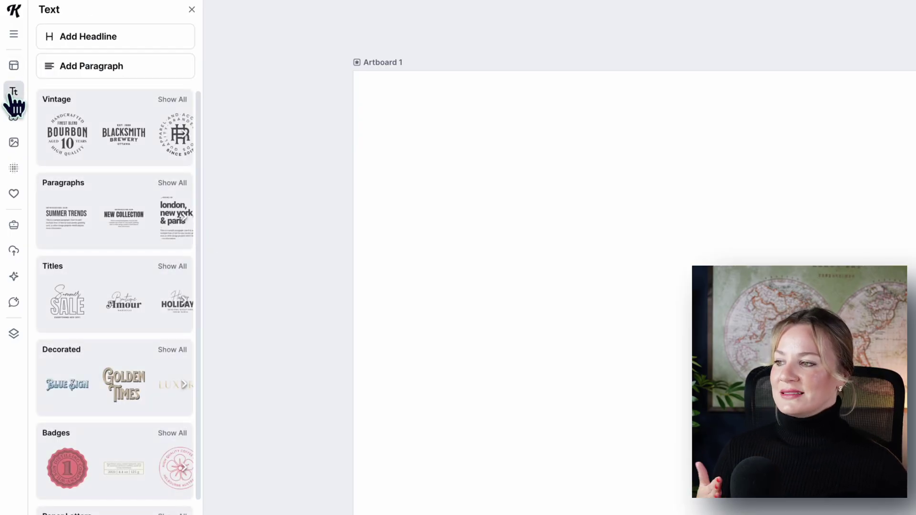
# Browse Illustrations, AI Images and Textures, then prompt a brand logo for 'wash and roll'.
pyautogui.click(14, 116)
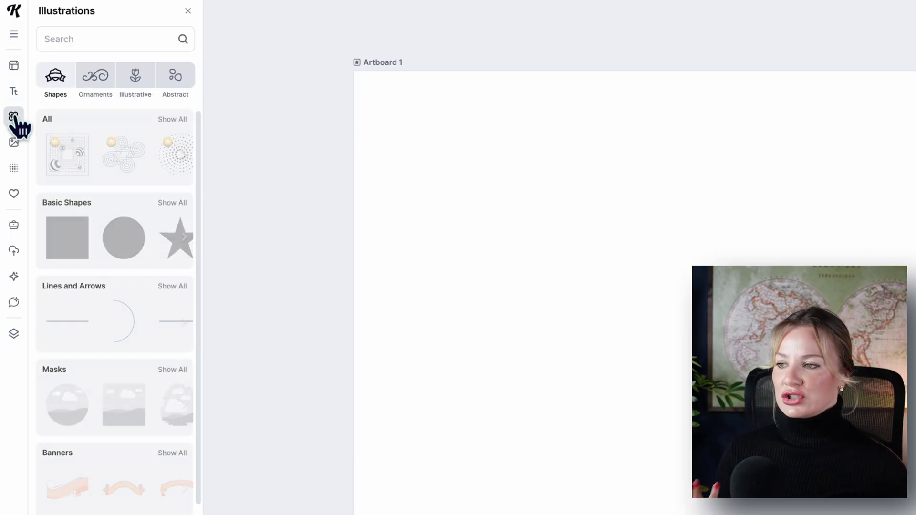
pyautogui.click(14, 145)
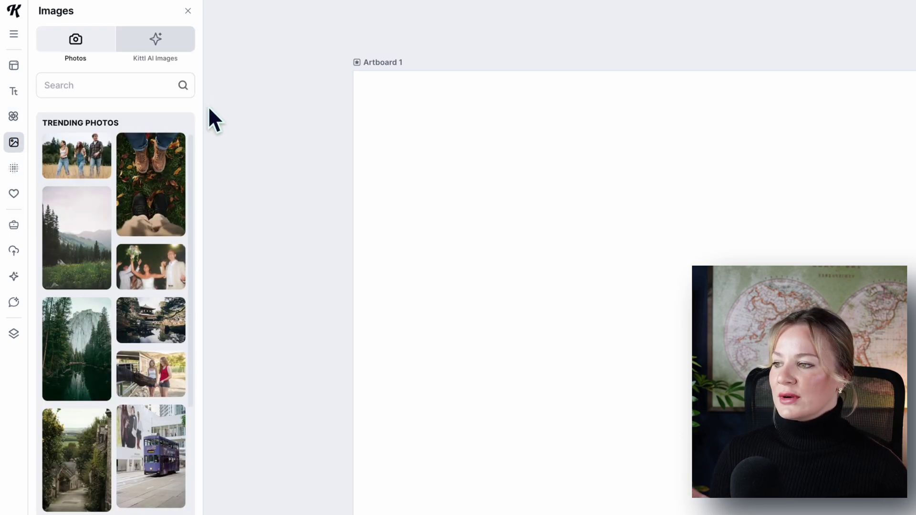
pyautogui.click(162, 48)
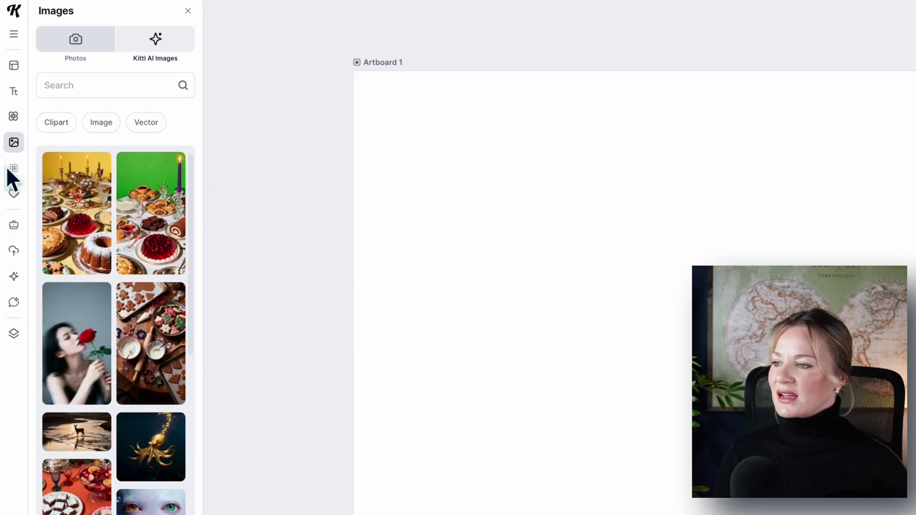
pyautogui.click(13, 168)
pyautogui.moveTo(199, 187); pyautogui.dragTo(195, 248)
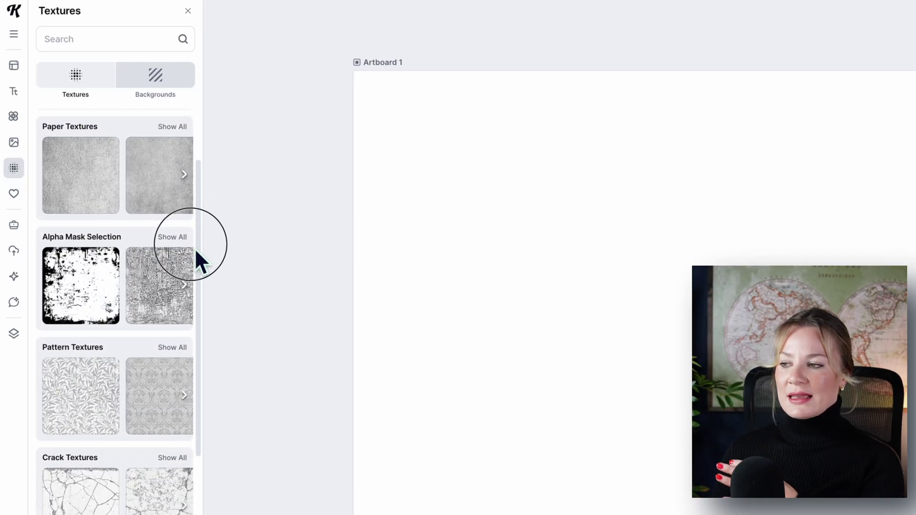
pyautogui.write('Create a brand logo for a company called wash and roll. I want it to have a sp')
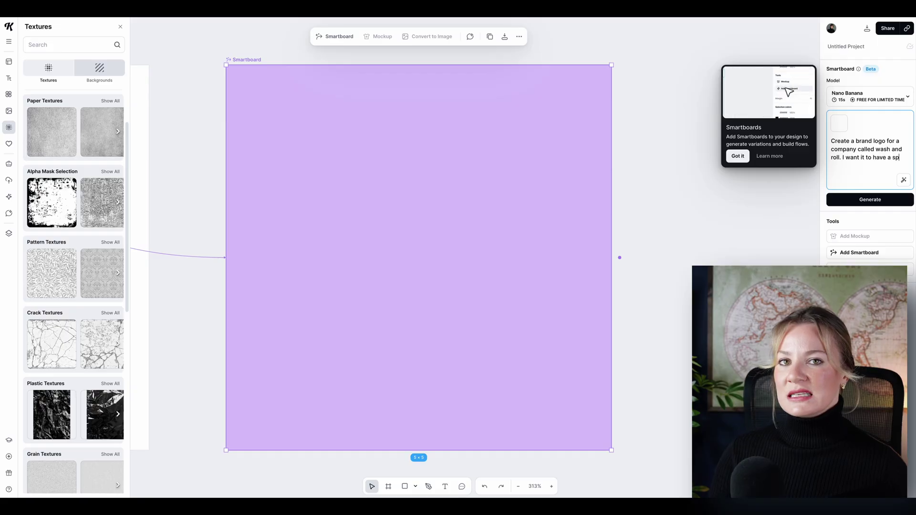
pyautogui.write('lash of water and a bowling ball')
pyautogui.press('Return')
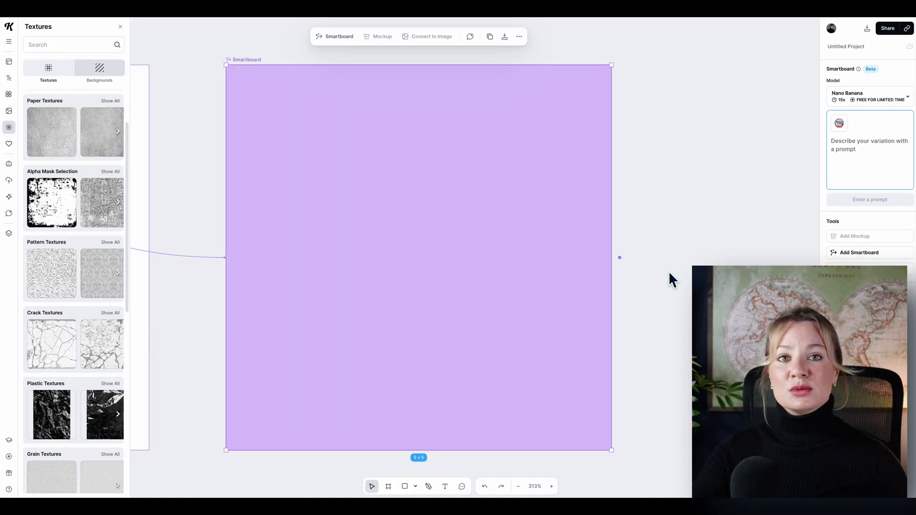
# Prompt a dark burgundy background for the logo, then request a car magnet mockup on a new Smartboard.
pyautogui.write('put this logo on a dark burgundy background')
pyautogui.press('Return')
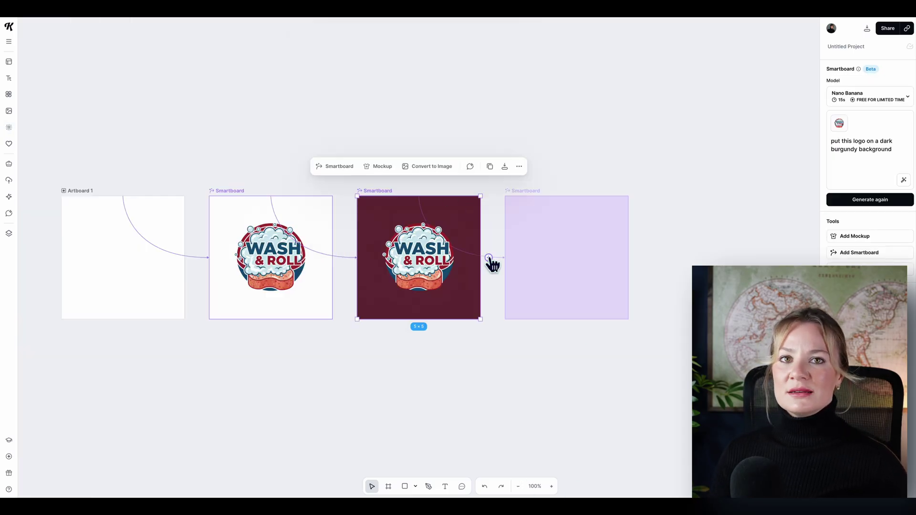
pyautogui.click(488, 259)
pyautogui.write('Put this o')
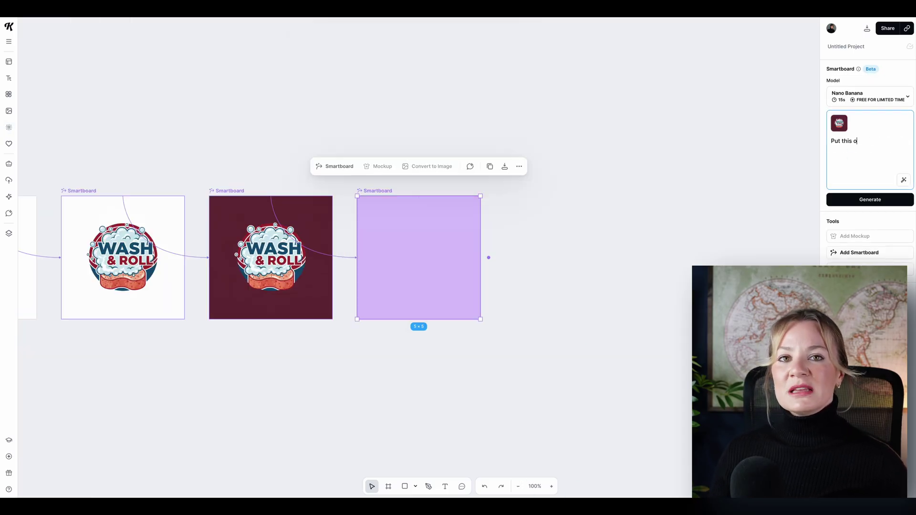
pyautogui.press('Return')
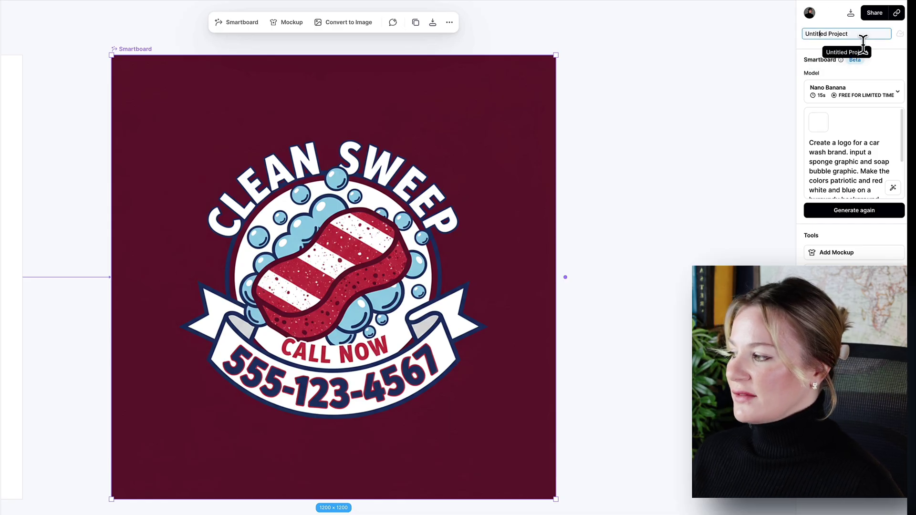
# Rename the project 'Car wash car magnet' and set PNG export to 120 dpi with Optimize Quality.
pyautogui.tripleClick(804, 36)
pyautogui.write('Ca')
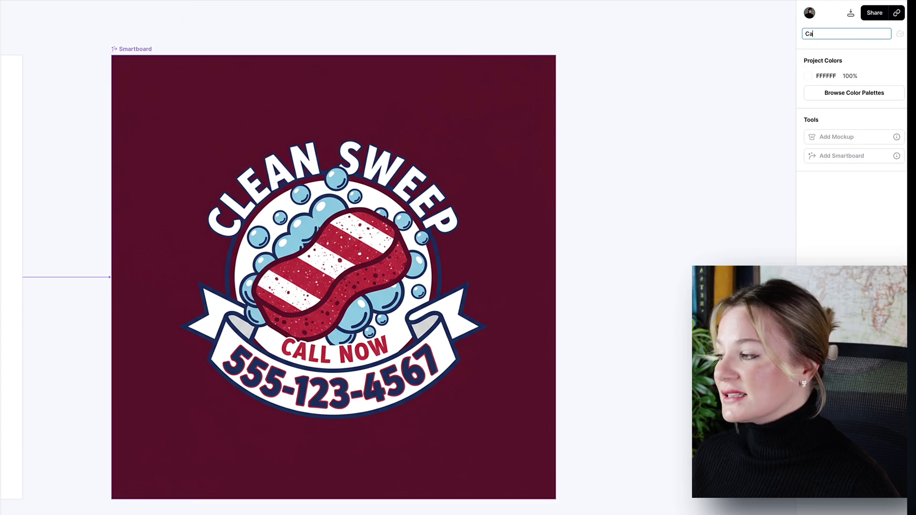
pyautogui.write('r wash car mag')
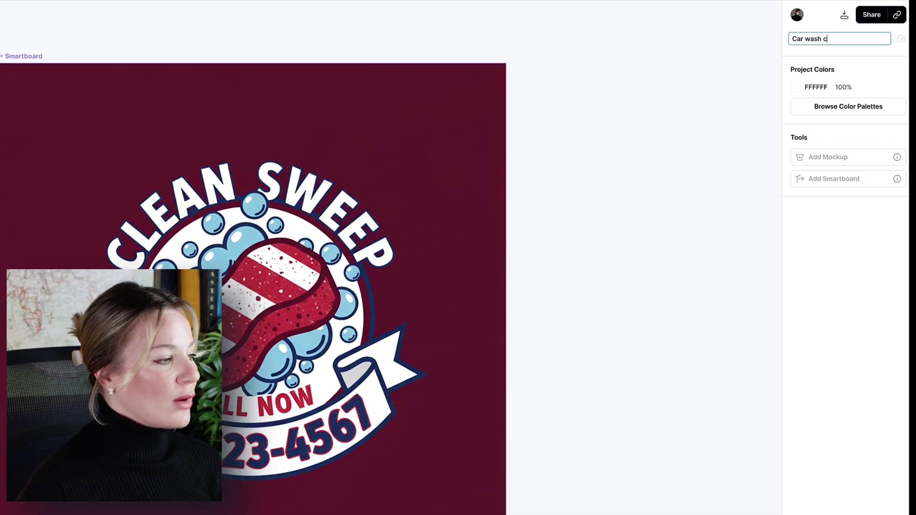
pyautogui.write('net')
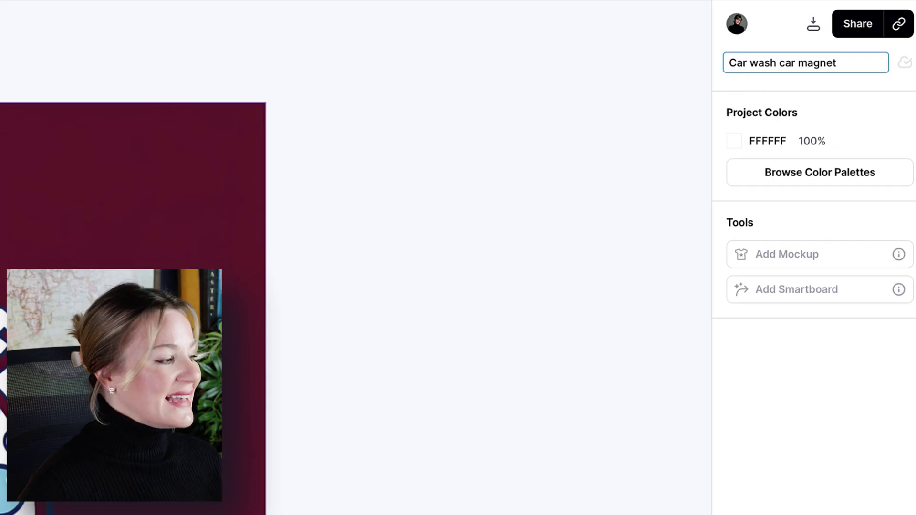
pyautogui.click(814, 25)
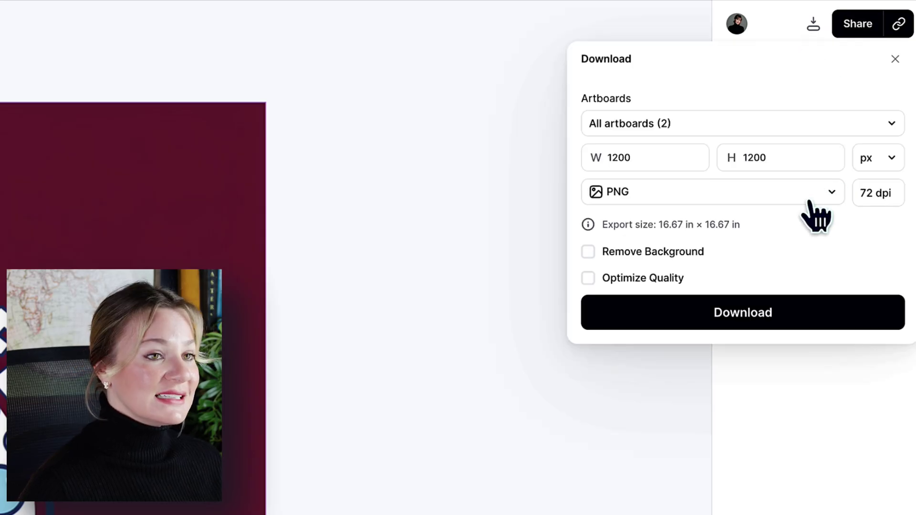
pyautogui.click(880, 193)
pyautogui.write('120')
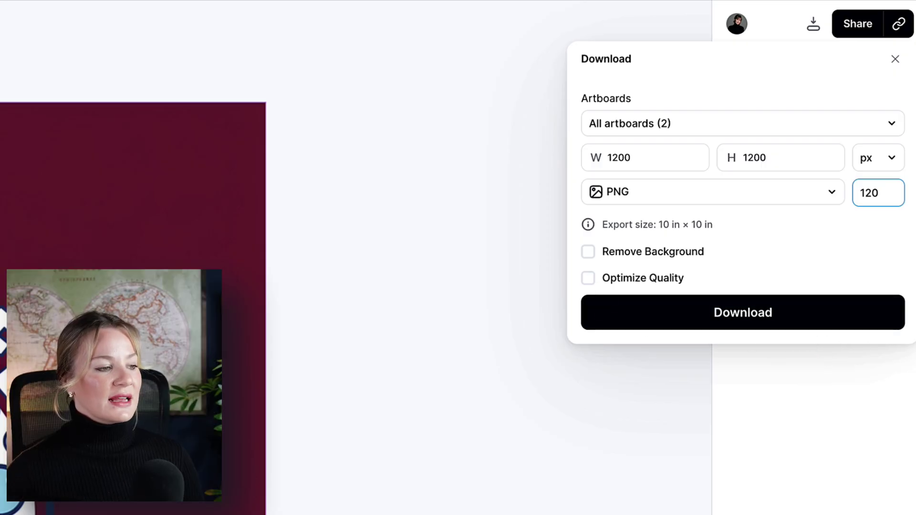
pyautogui.click(588, 279)
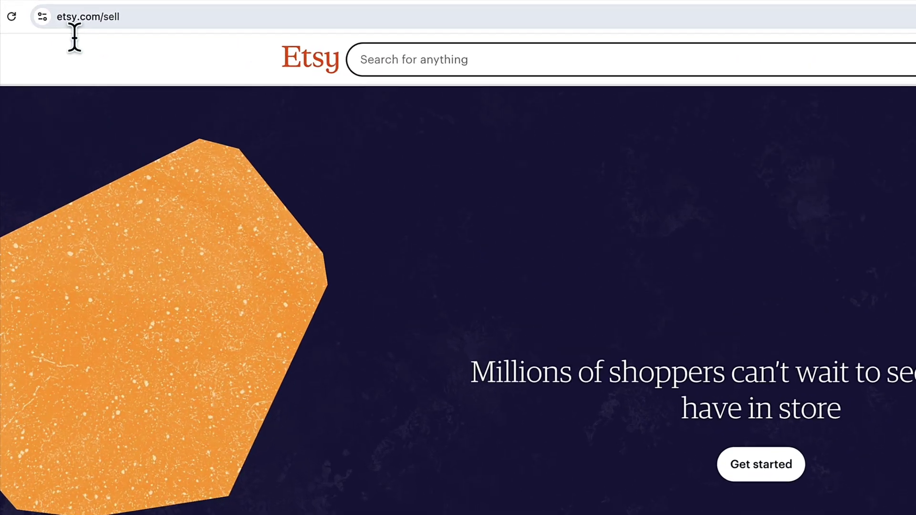
# Confirm the etsy.com/sell address and start Etsy shop setup with Get started.
pyautogui.click(98, 21)
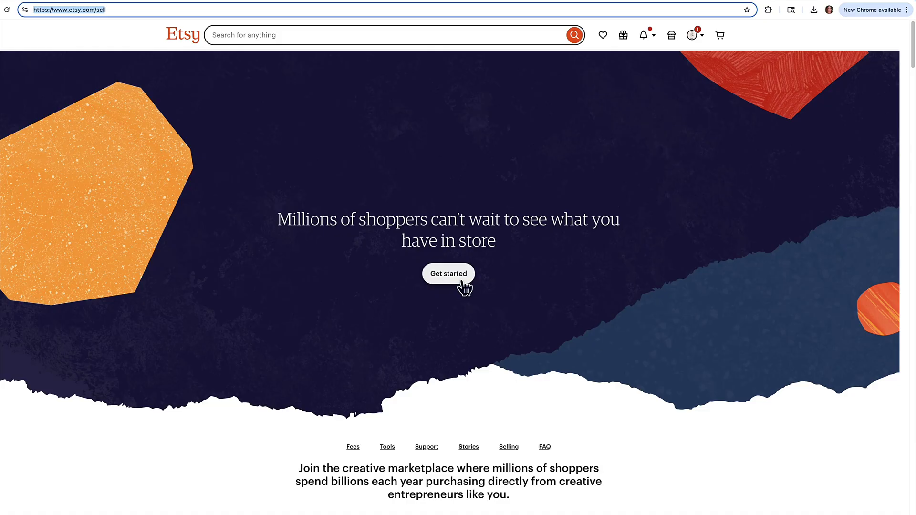
pyautogui.click(461, 282)
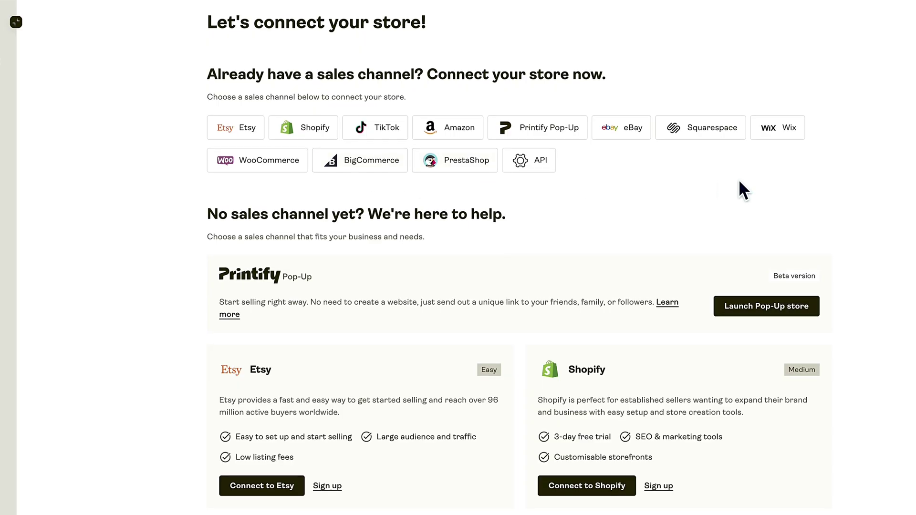
pyautogui.scroll(-1, 740, 182)
pyautogui.scroll(-2, 740, 182)
pyautogui.scroll(-3, 739, 182)
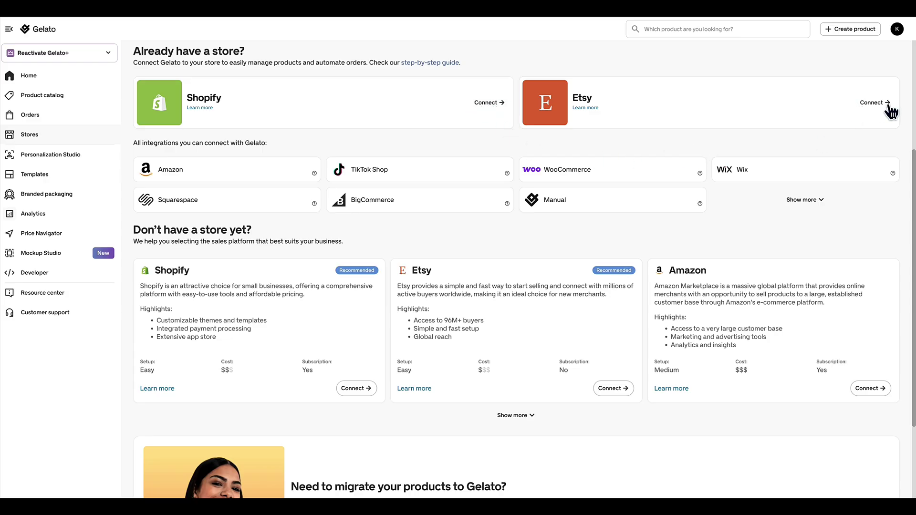
# Begin an Amazon store connection for the North America region, then browse Car Accessories.
pyautogui.click(279, 182)
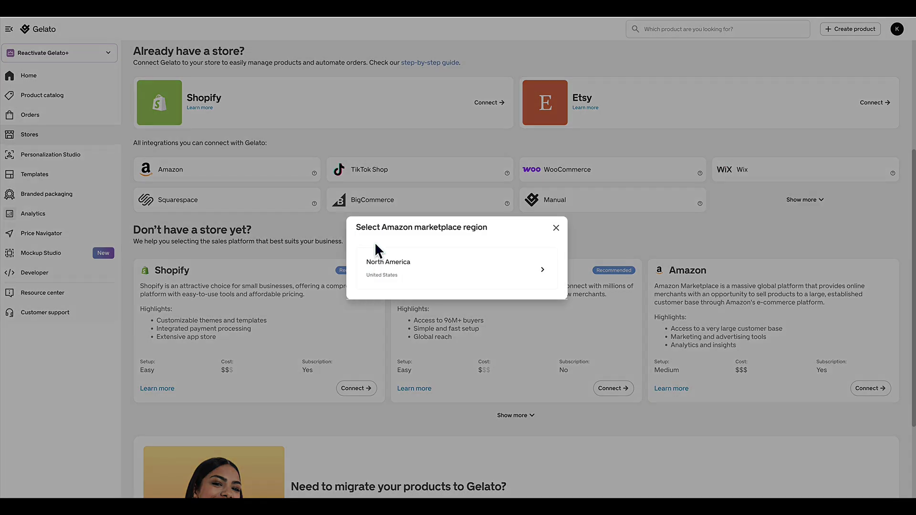
pyautogui.click(528, 265)
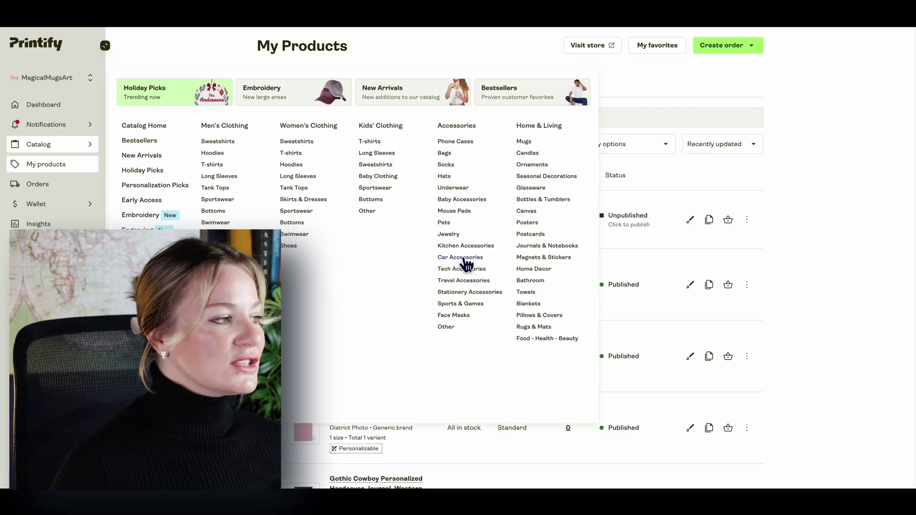
pyautogui.click(460, 258)
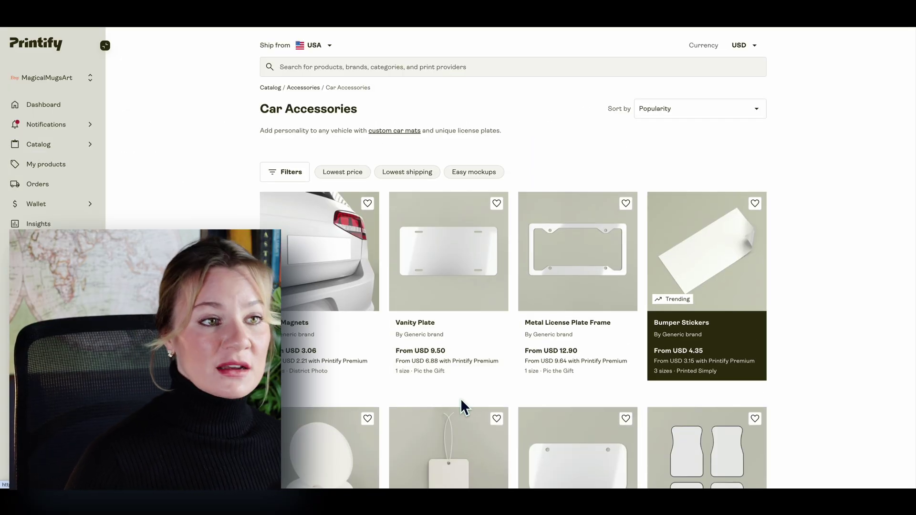
# Start a District Photo 5″ × 5″ Car Magnets design and bring up the upload panel.
pyautogui.click(303, 341)
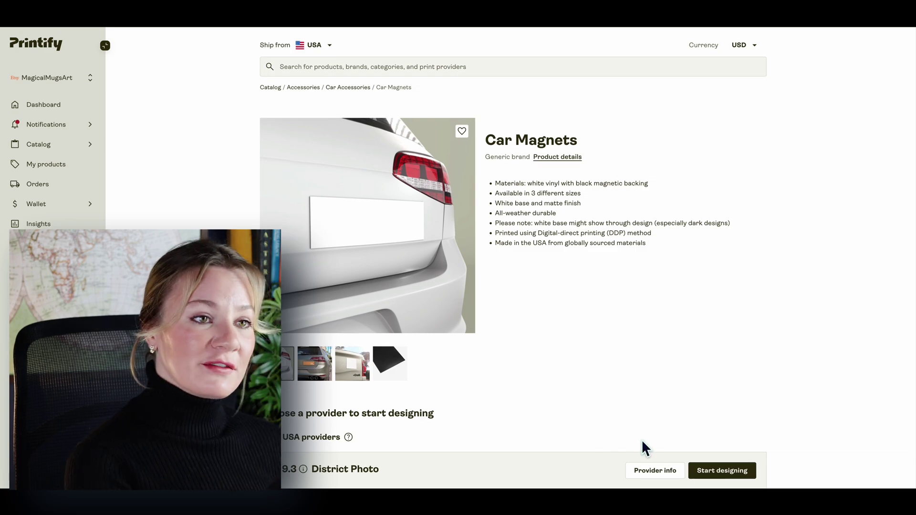
pyautogui.scroll(-2, 642, 440)
pyautogui.click(715, 397)
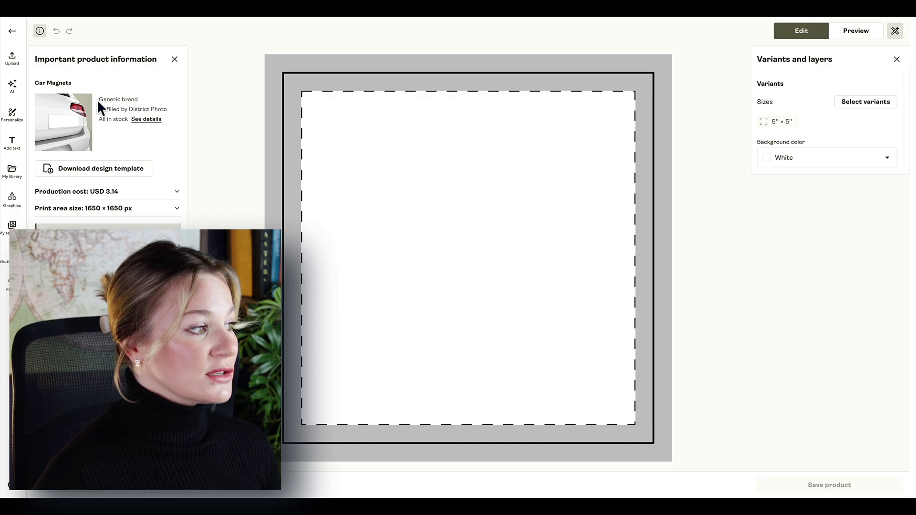
pyautogui.click(12, 71)
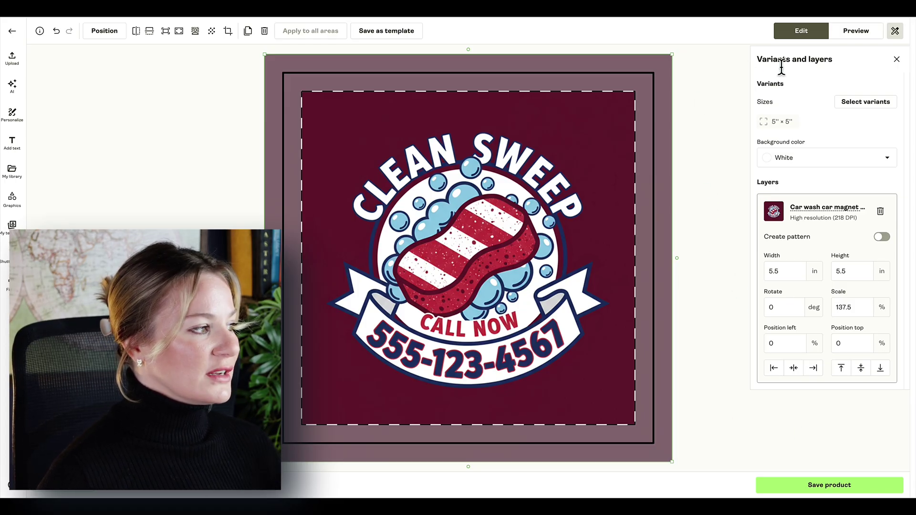
# Preview the car magnet's mockups, viewing the truck Context shot and the Closeup.
pyautogui.click(856, 31)
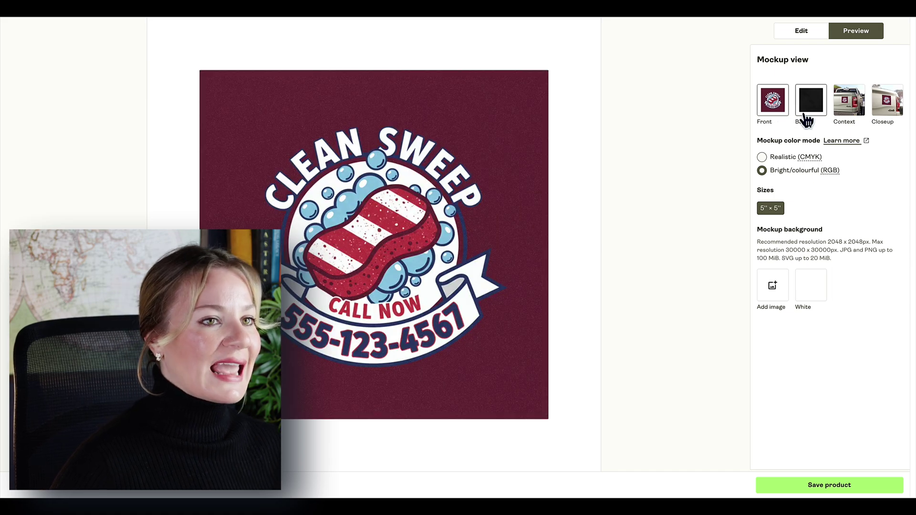
pyautogui.click(835, 113)
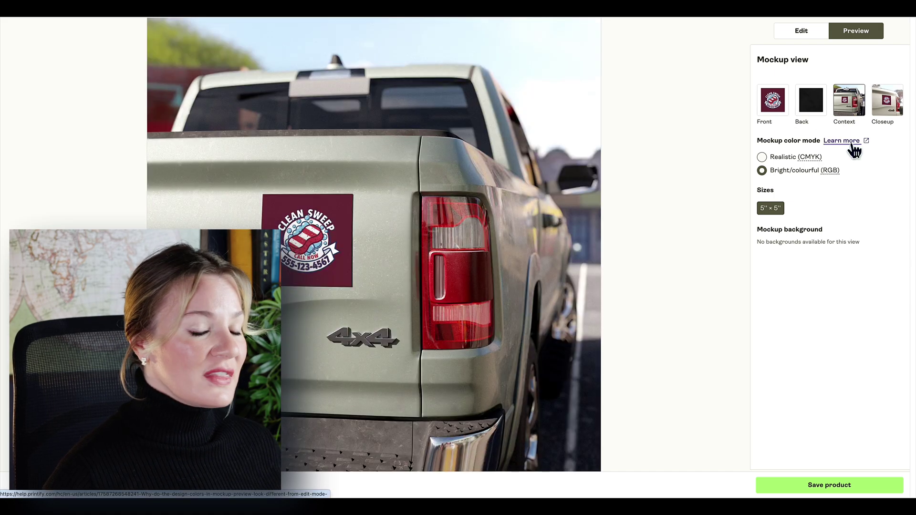
pyautogui.click(877, 121)
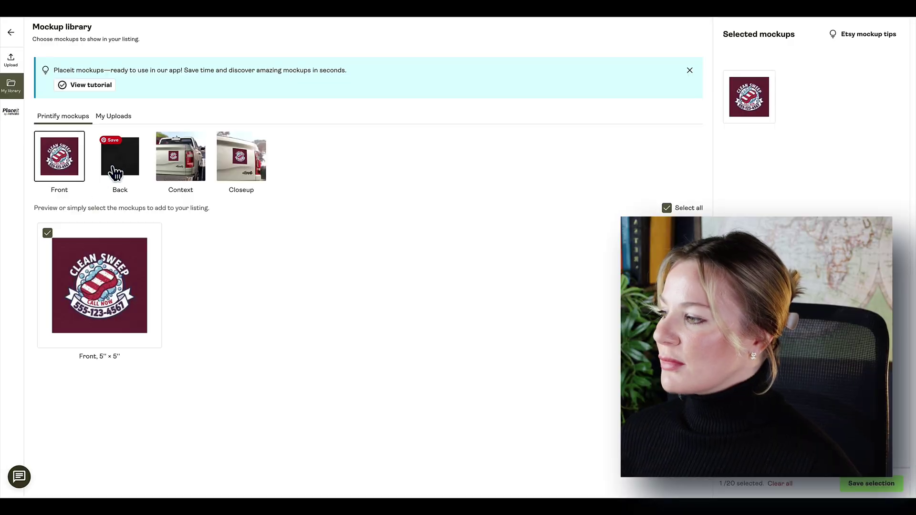
# Select the Back, Context and Closeup mockups alongside Front and save the selection.
pyautogui.click(116, 169)
pyautogui.click(47, 233)
pyautogui.click(169, 178)
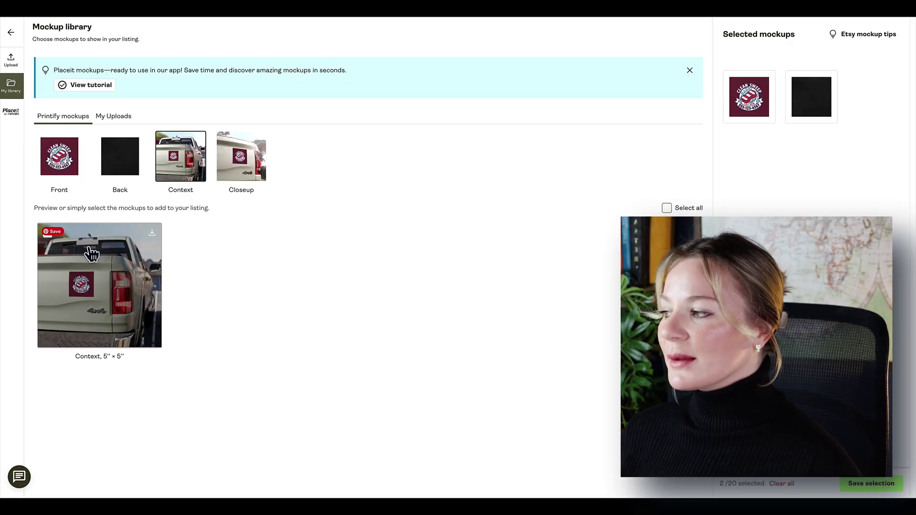
pyautogui.click(93, 244)
pyautogui.click(228, 174)
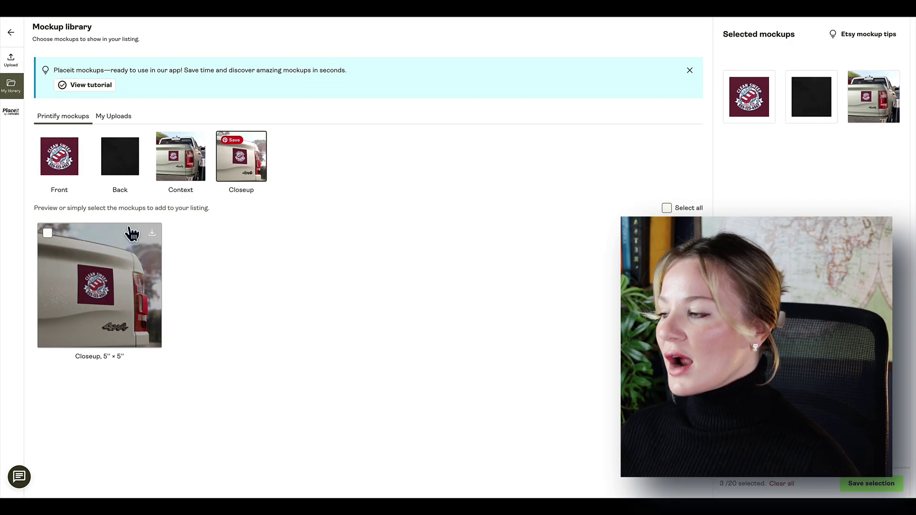
pyautogui.click(48, 234)
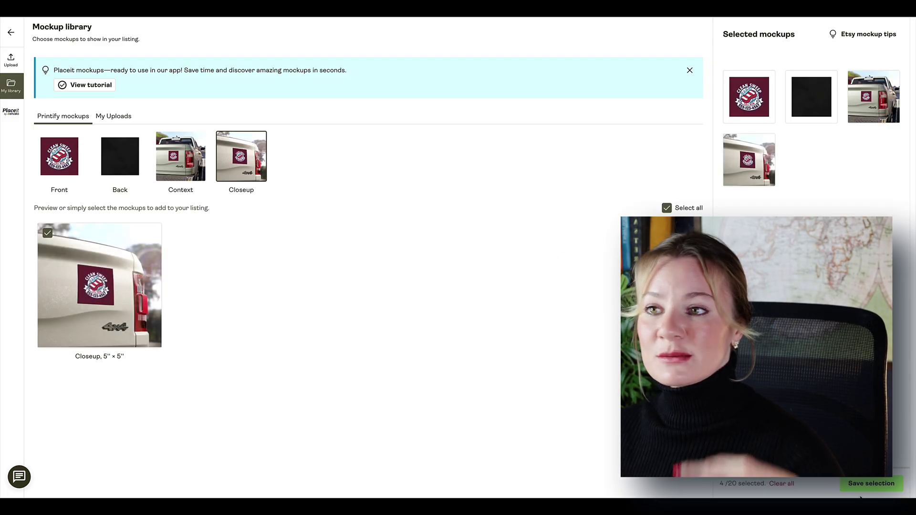
pyautogui.click(871, 484)
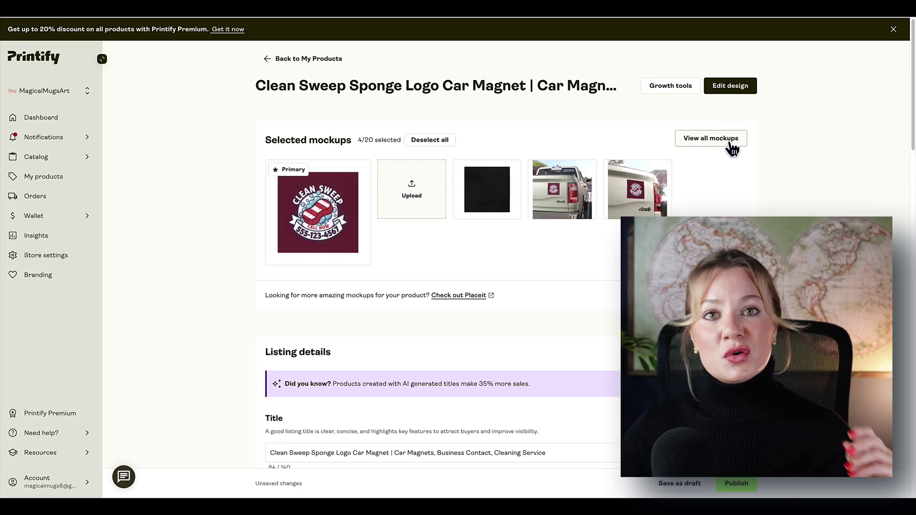
# Launch Improve listing under Listing details and focus the AI design description field.
pyautogui.scroll(-3, 768, 197)
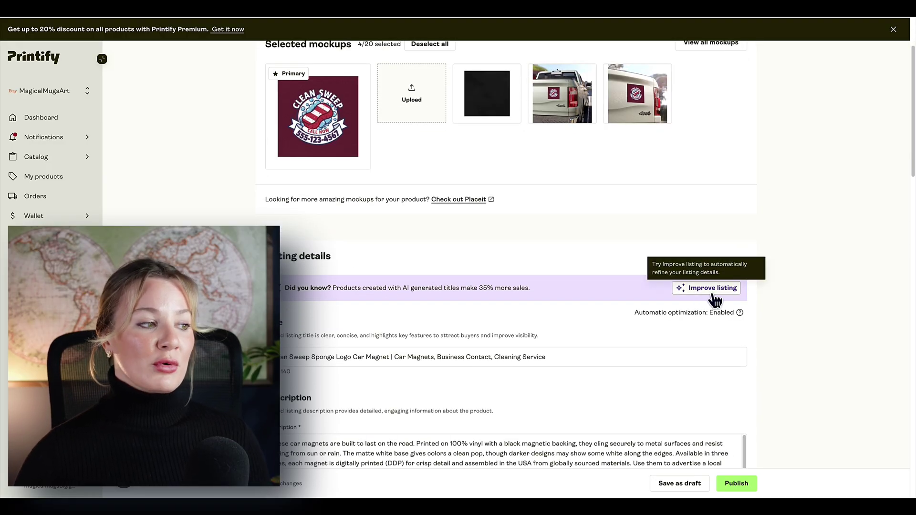
pyautogui.click(715, 297)
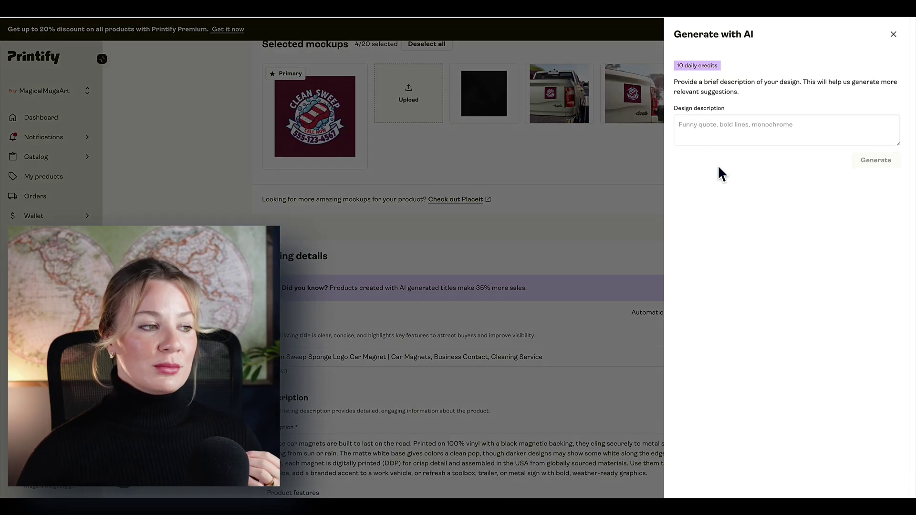
pyautogui.click(732, 141)
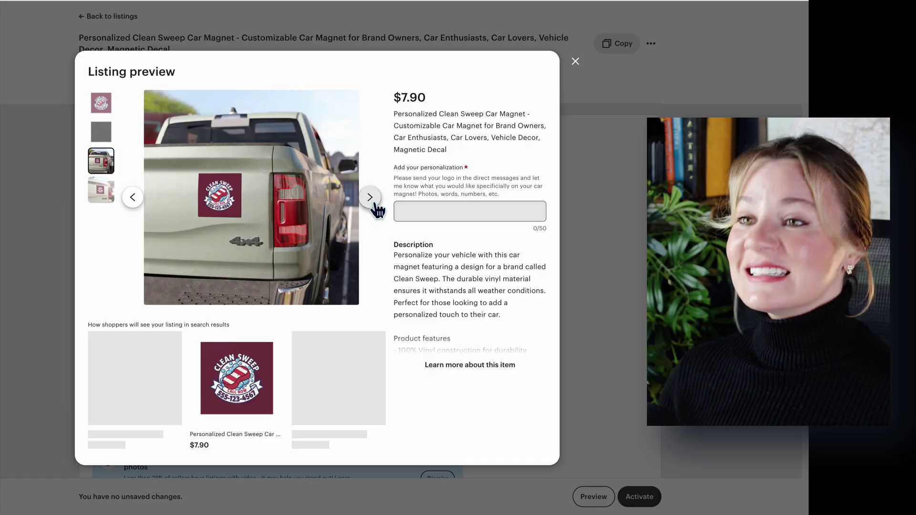
# Cycle through the Clean Sweep car magnet's preview photos back to the main logo image.
pyautogui.click(370, 197)
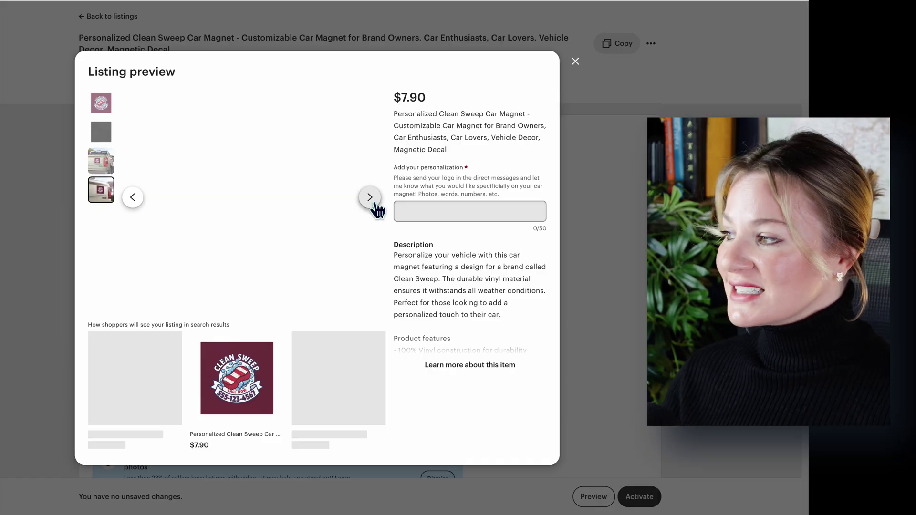
pyautogui.click(370, 197)
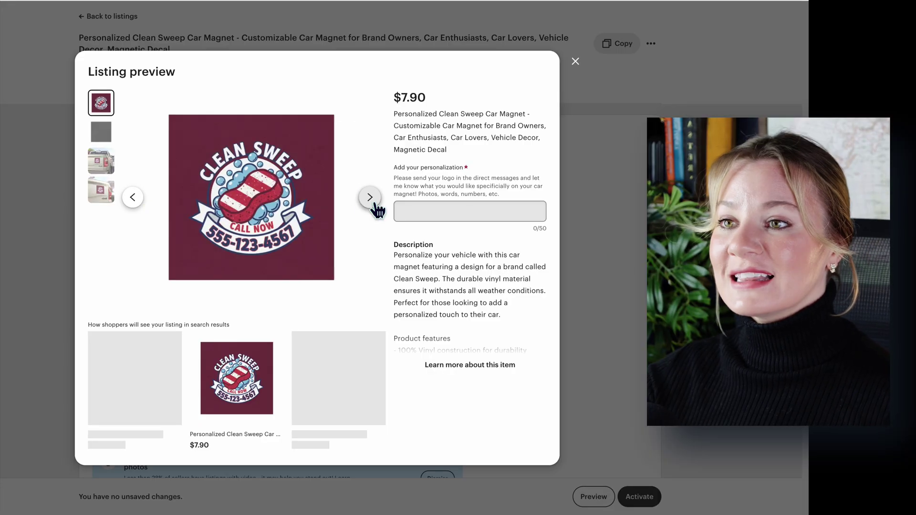